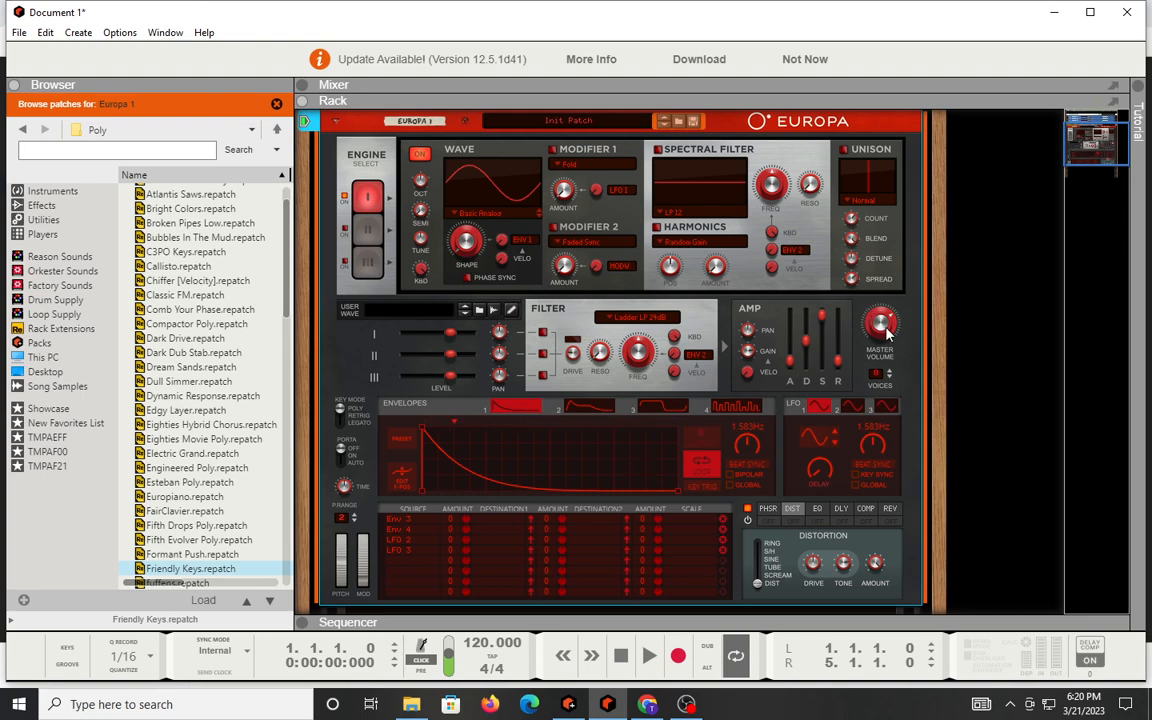
Step: Adjust the master volume and fine-tune the amp envelope's attack, keeping it down to a few milliseconds
drag(880, 320, 890, 312)
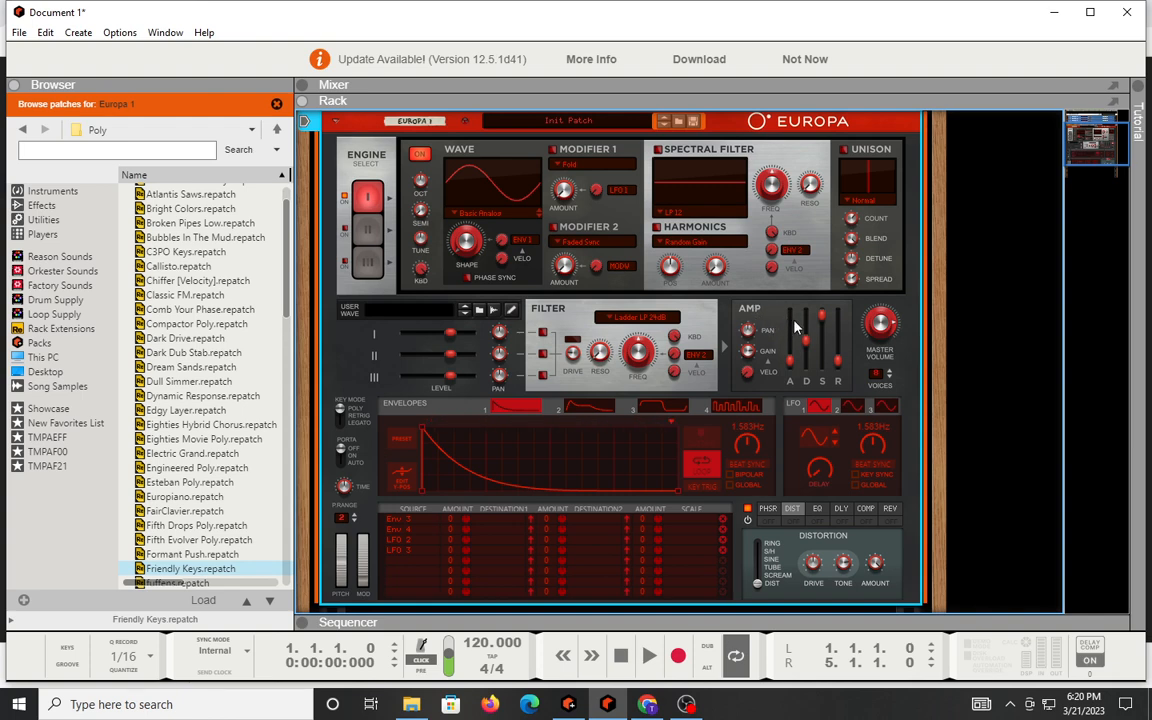
mouse_move(795, 322)
drag(792, 378, 790, 364)
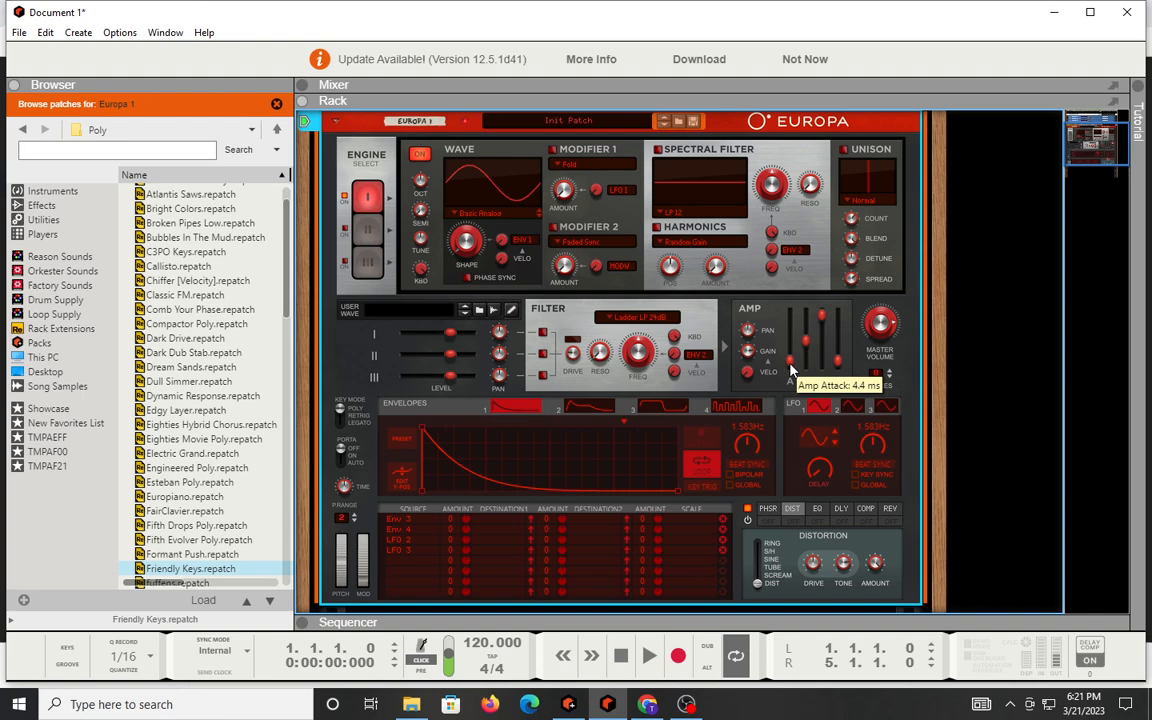
drag(790, 364, 790, 363)
drag(791, 370, 791, 360)
drag(790, 360, 791, 372)
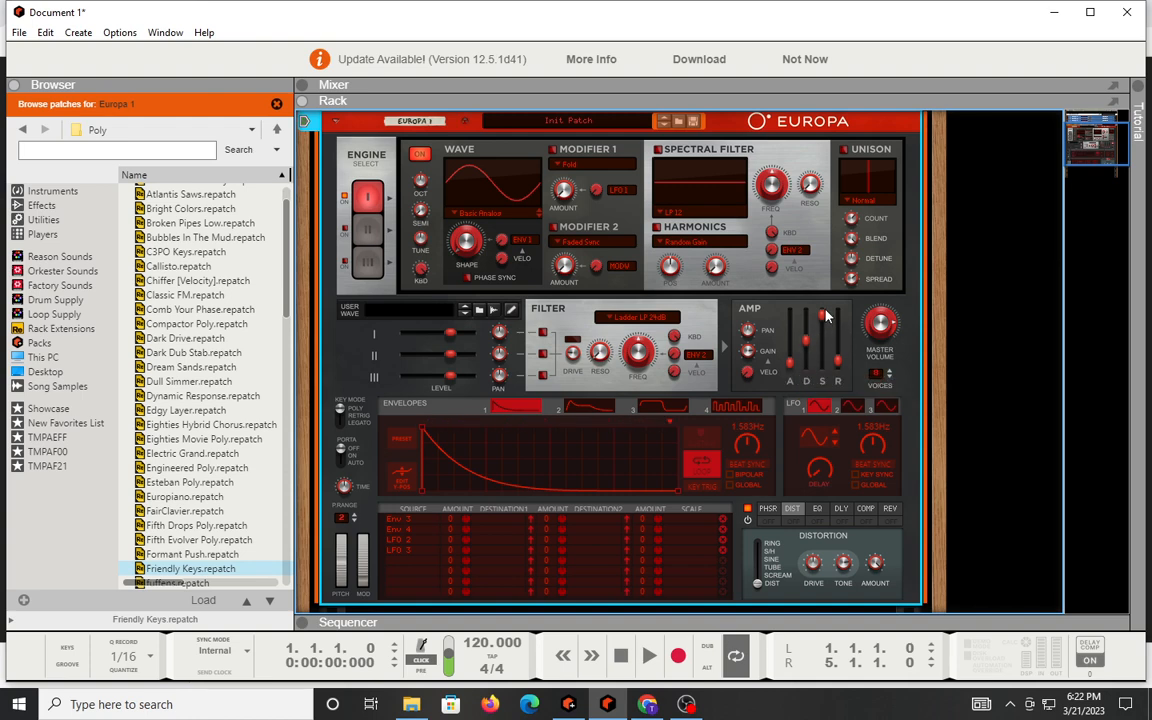
Step: Shape the rest of the amp envelope with a low sustain, an adjusted decay and a longer release
drag(823, 316, 823, 362)
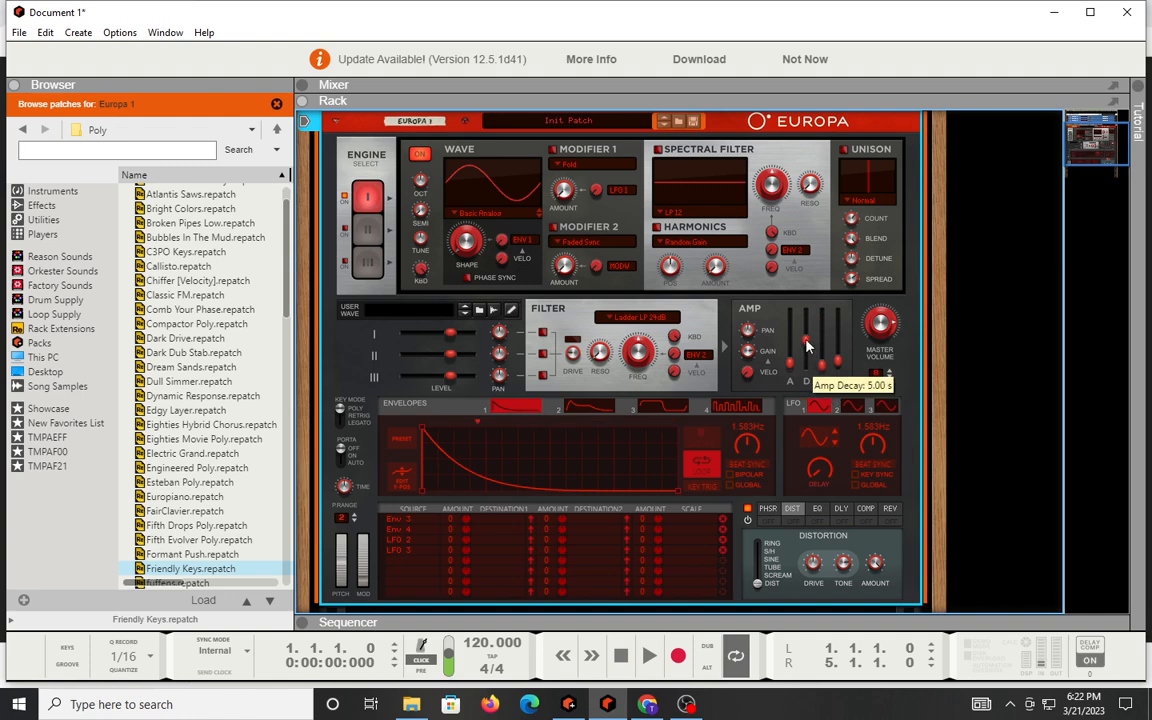
drag(807, 345, 808, 388)
drag(807, 381, 808, 348)
drag(838, 361, 838, 356)
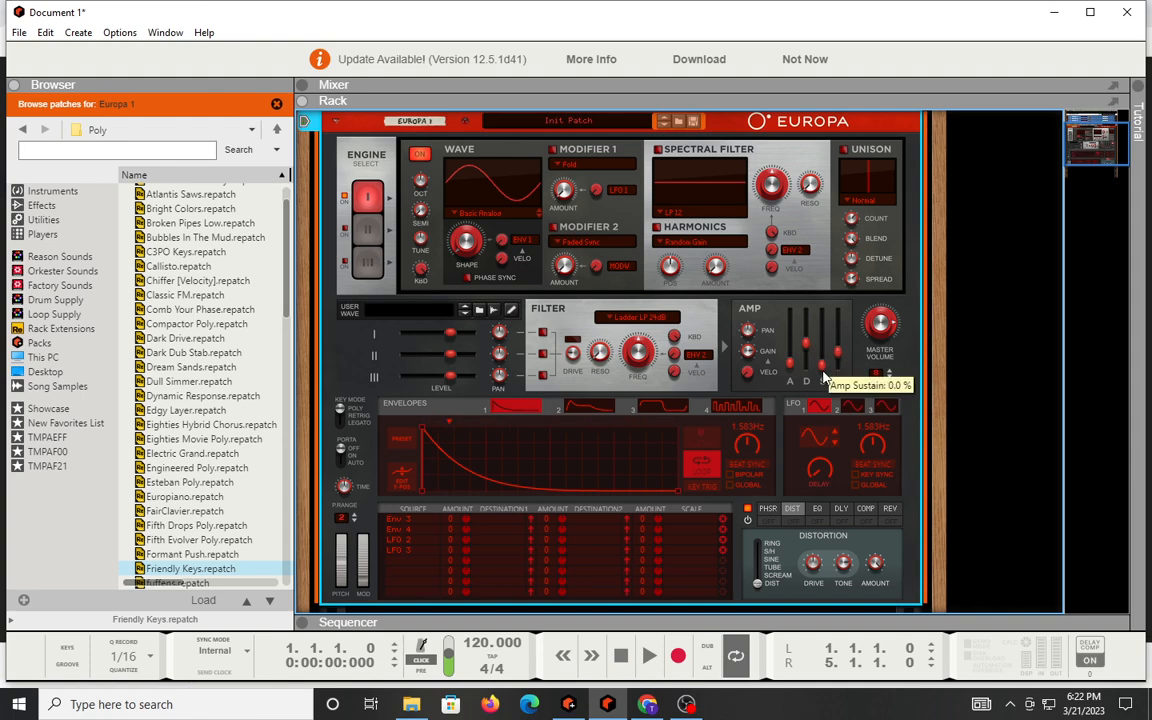
drag(823, 371, 820, 335)
drag(820, 335, 820, 362)
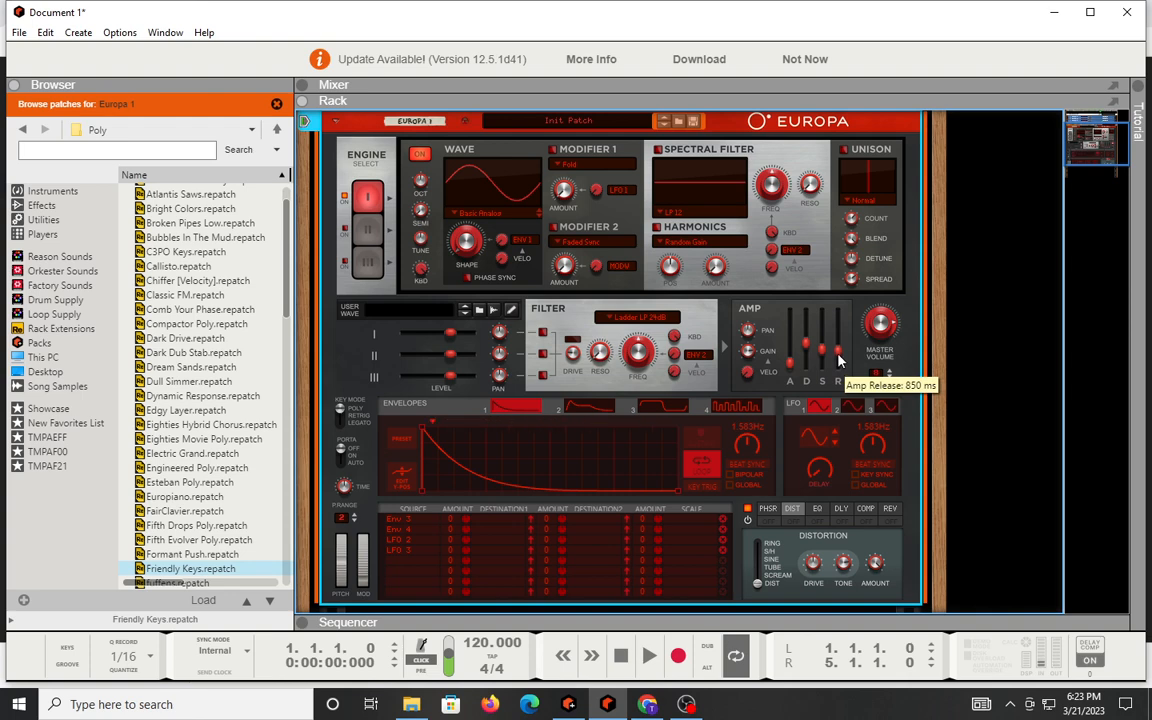
drag(838, 354, 808, 344)
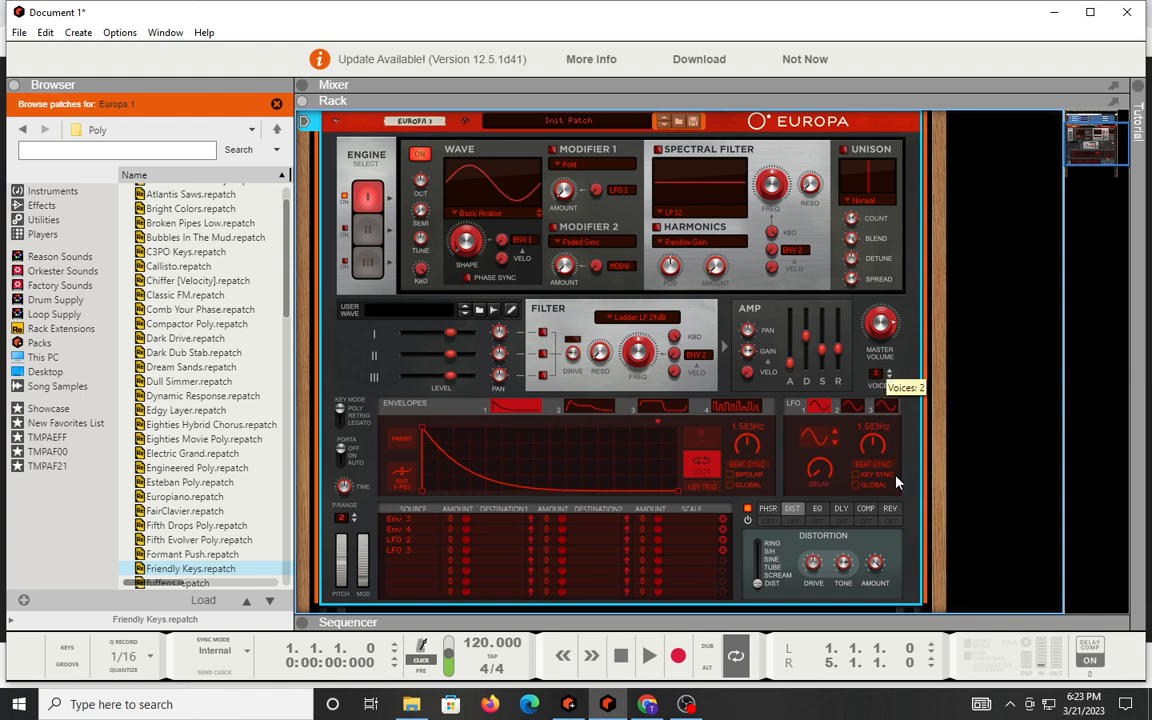
Step: Set the key mode to Retrig and route engine 1 through the filter at about 7.6 kHz with some drive
click(341, 421)
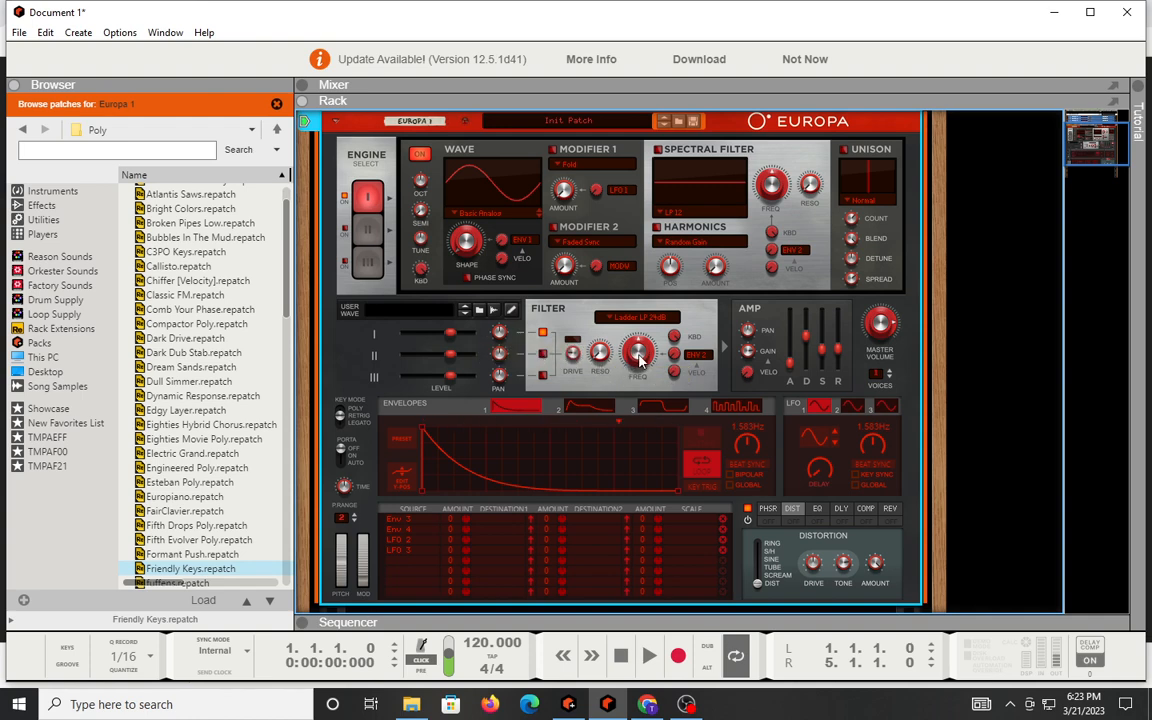
drag(640, 355, 600, 330)
click(543, 333)
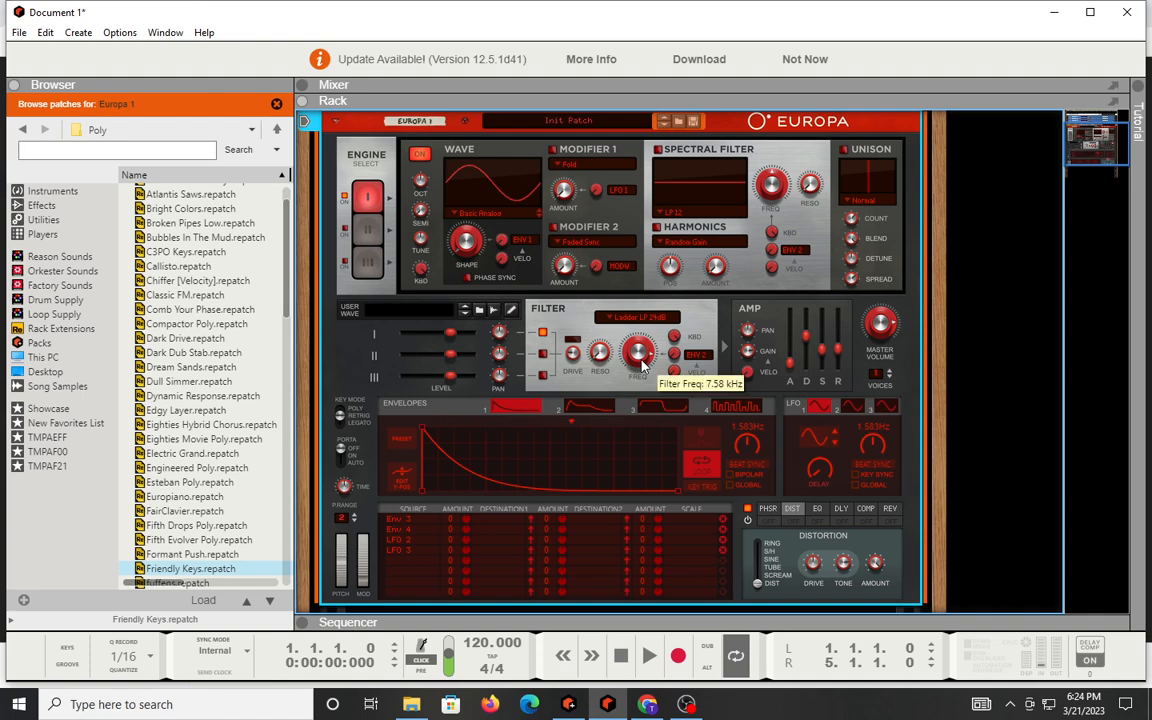
click(543, 333)
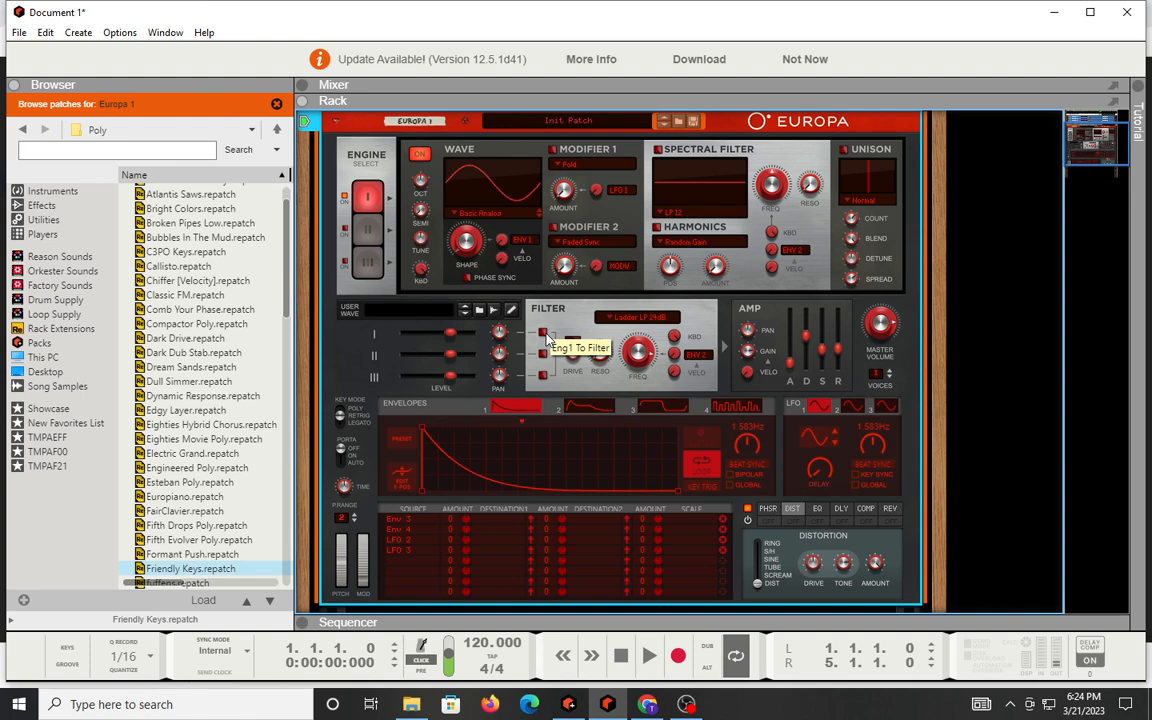
click(543, 334)
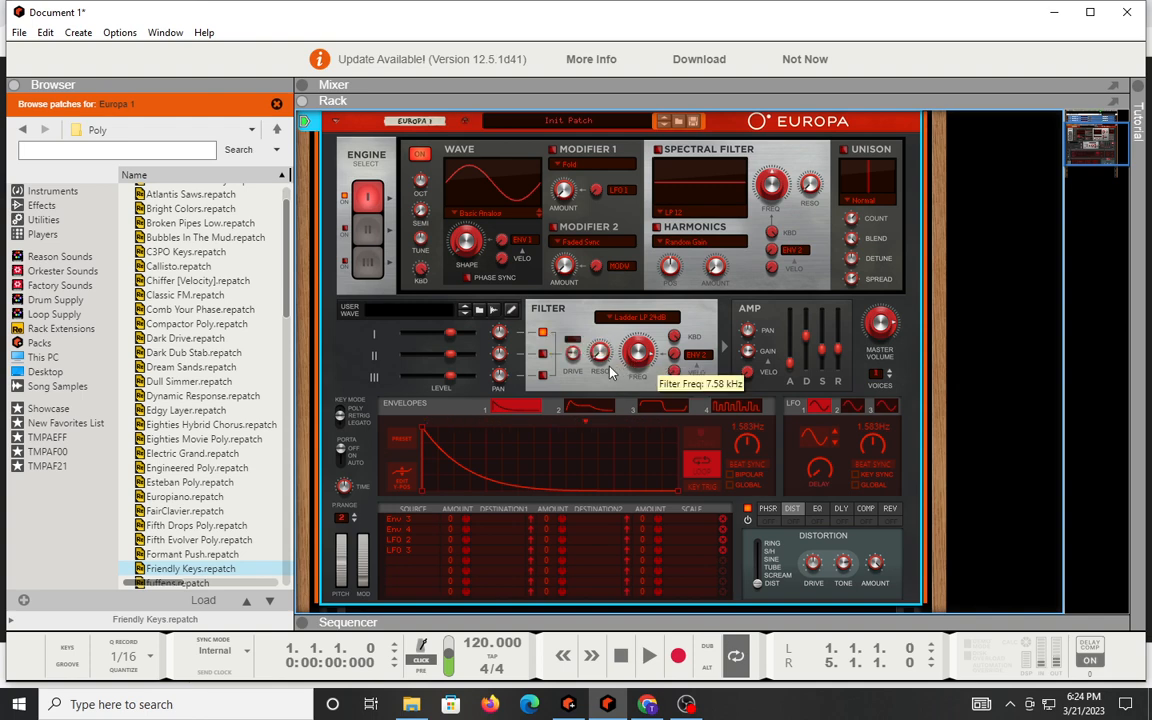
drag(641, 353, 644, 350)
drag(572, 350, 584, 308)
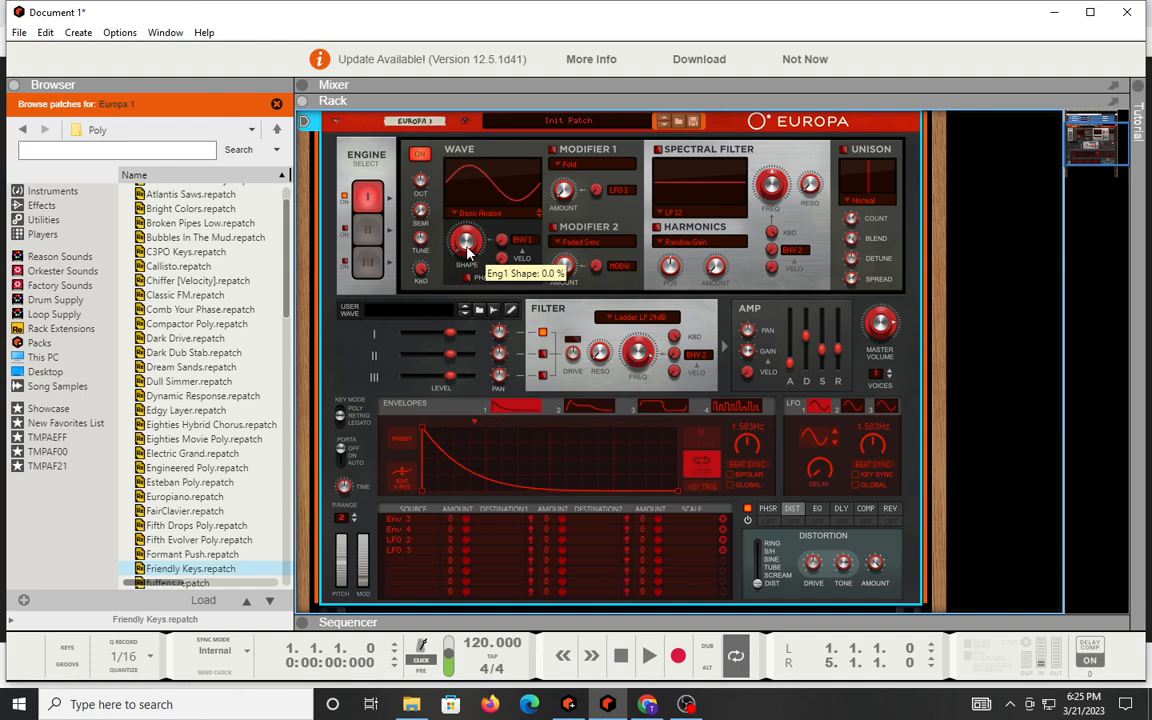
Step: Turn on engine 2 and adjust the shape of its Basic Analog wave to a triangle
click(367, 229)
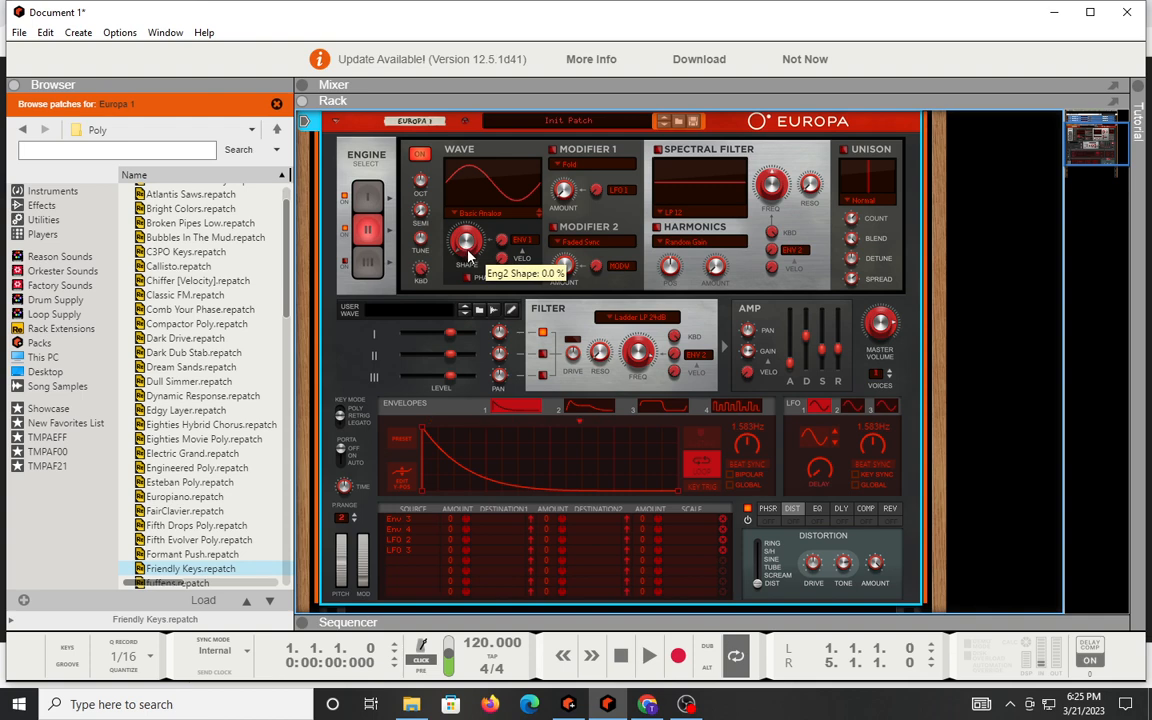
drag(467, 257, 480, 194)
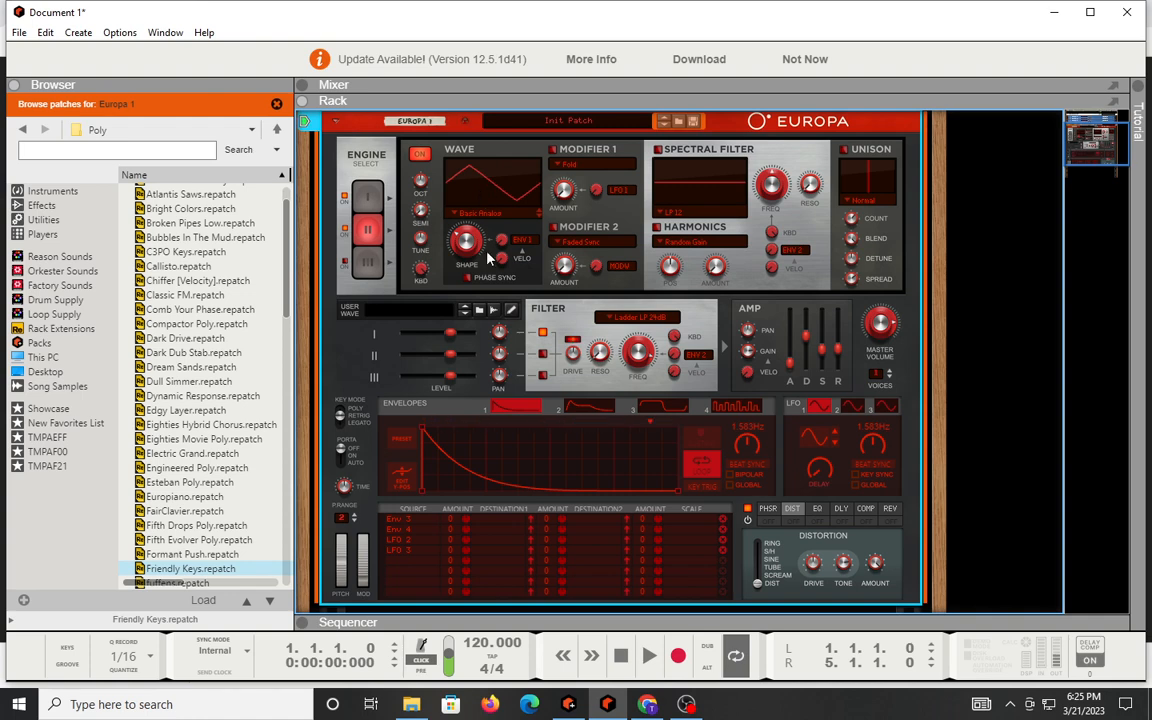
drag(464, 258, 469, 234)
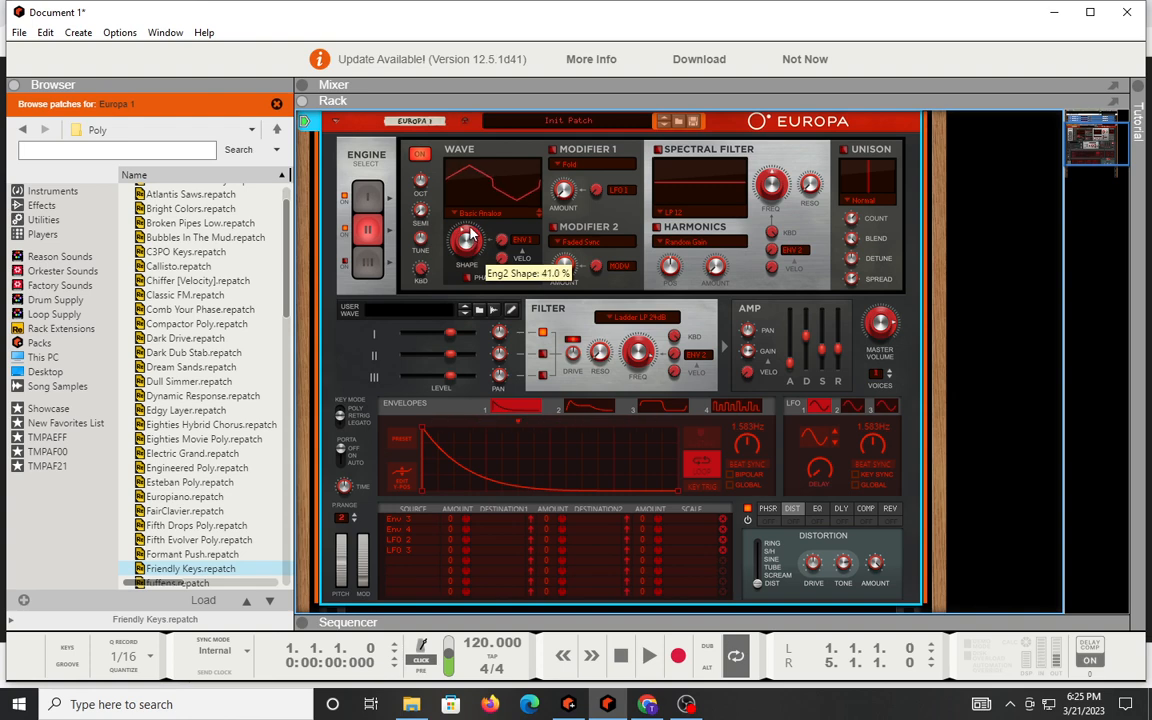
drag(469, 236, 472, 183)
mouse_move(472, 183)
mouse_down()
mouse_move(475, 66)
mouse_move(472, 195)
mouse_up()
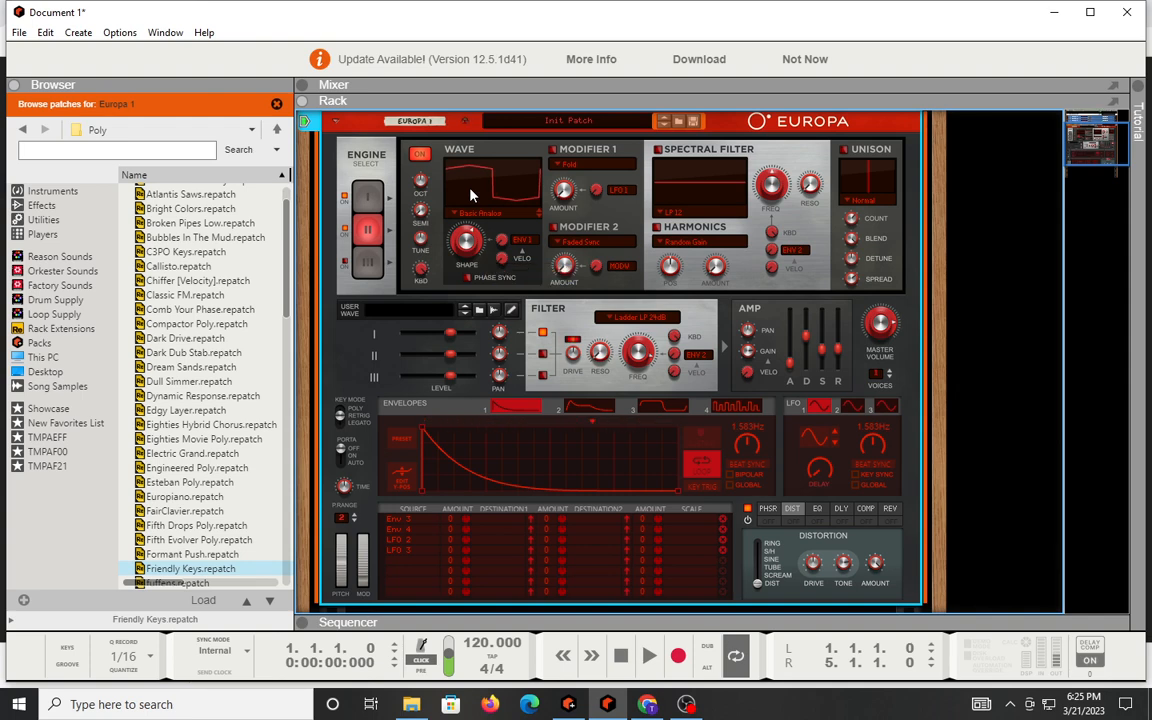
drag(475, 250, 489, 295)
Step: Compare engine 2 with and without the filter, leave it unfiltered, and slightly raise the levels of engines 1 and 2
click(543, 354)
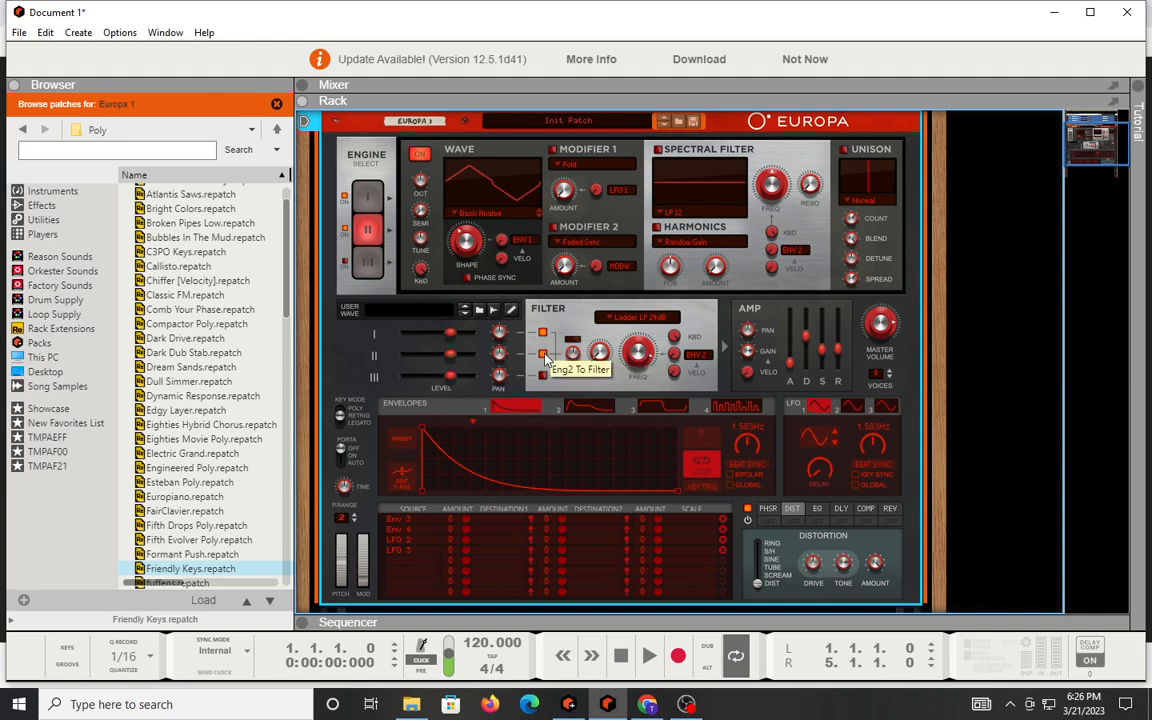
click(542, 354)
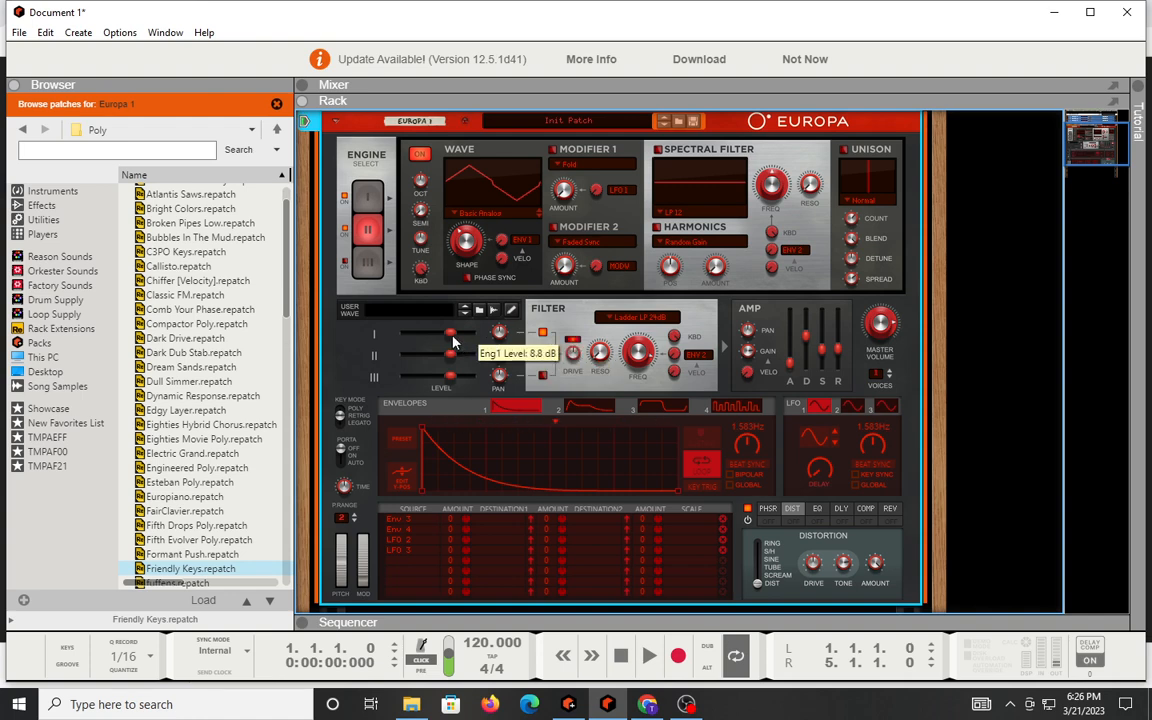
drag(452, 341, 457, 343)
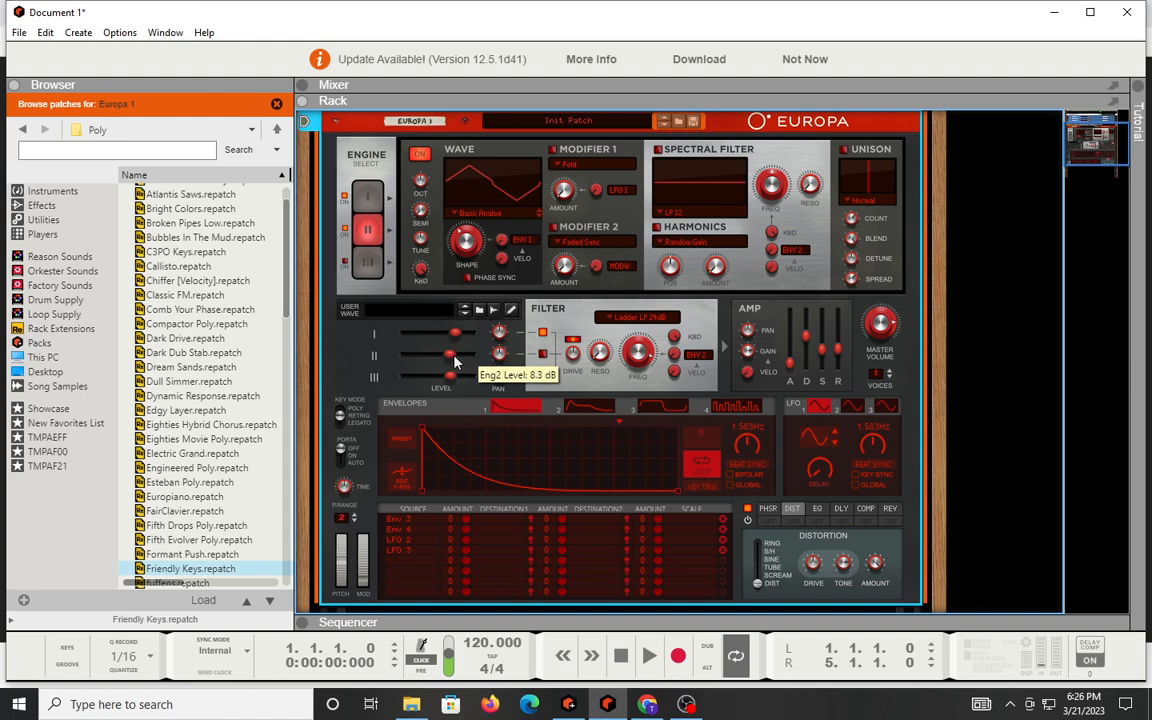
drag(455, 364, 447, 361)
drag(447, 361, 458, 364)
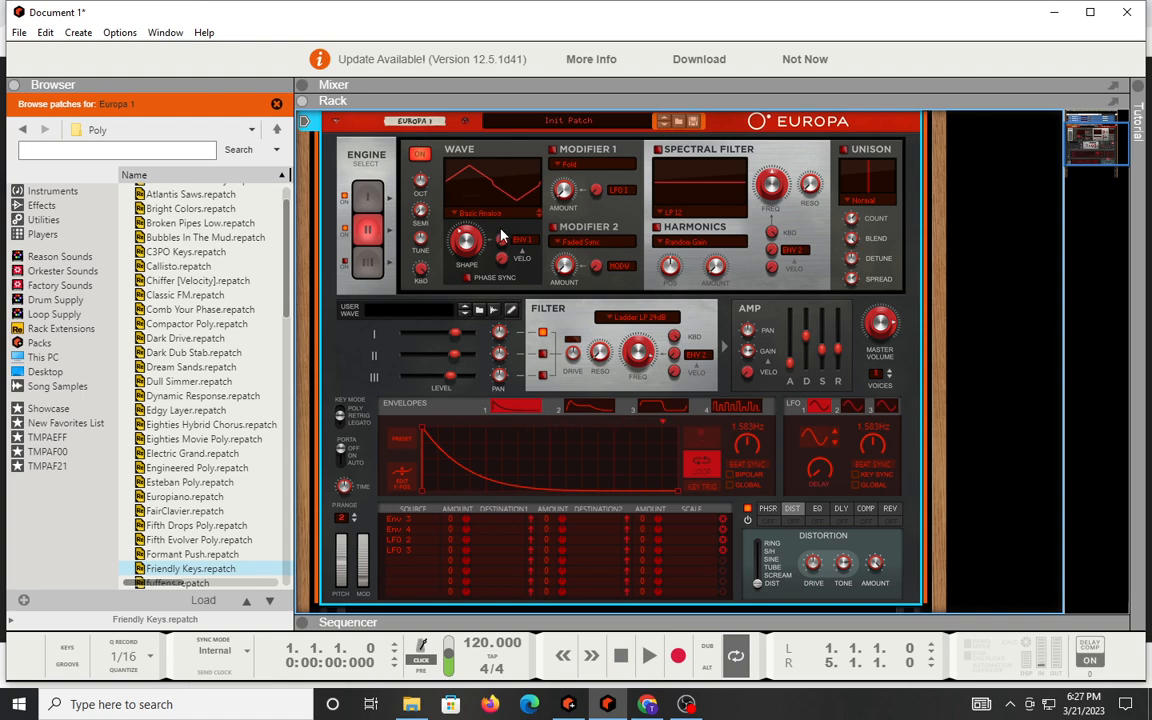
Step: Set engine 2's Modifier 2 to FM Ratio 1:1 with a small amount, and detune the engine to -2
click(574, 243)
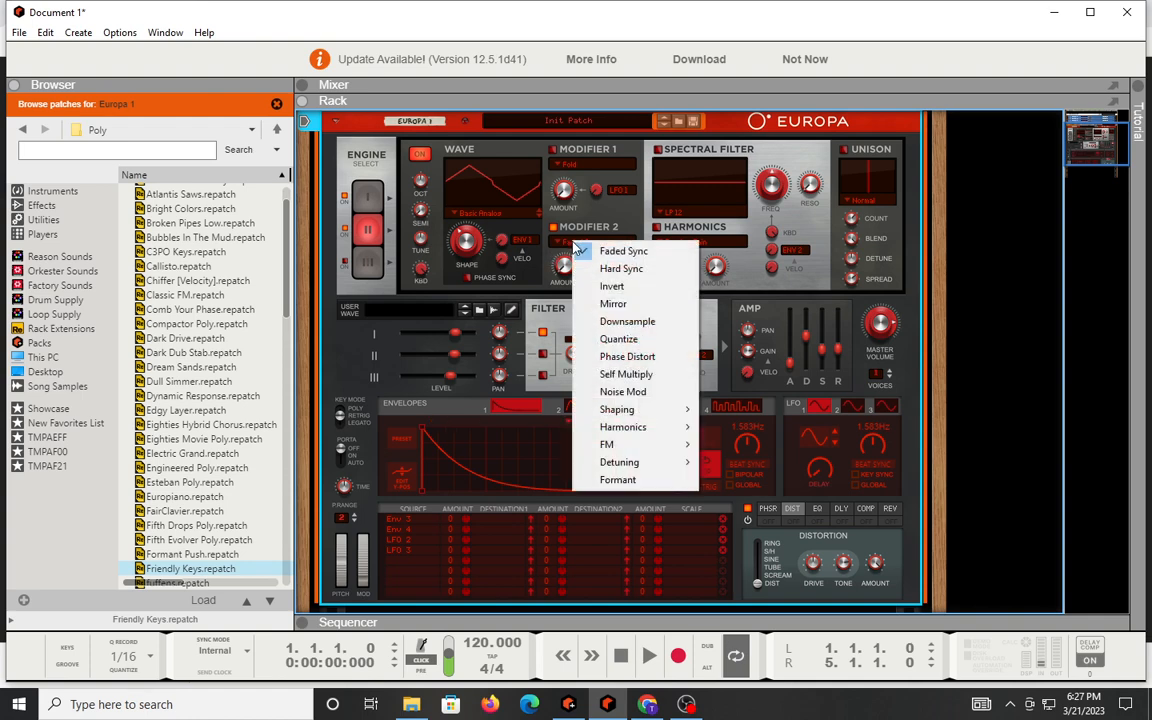
mouse_move(621, 449)
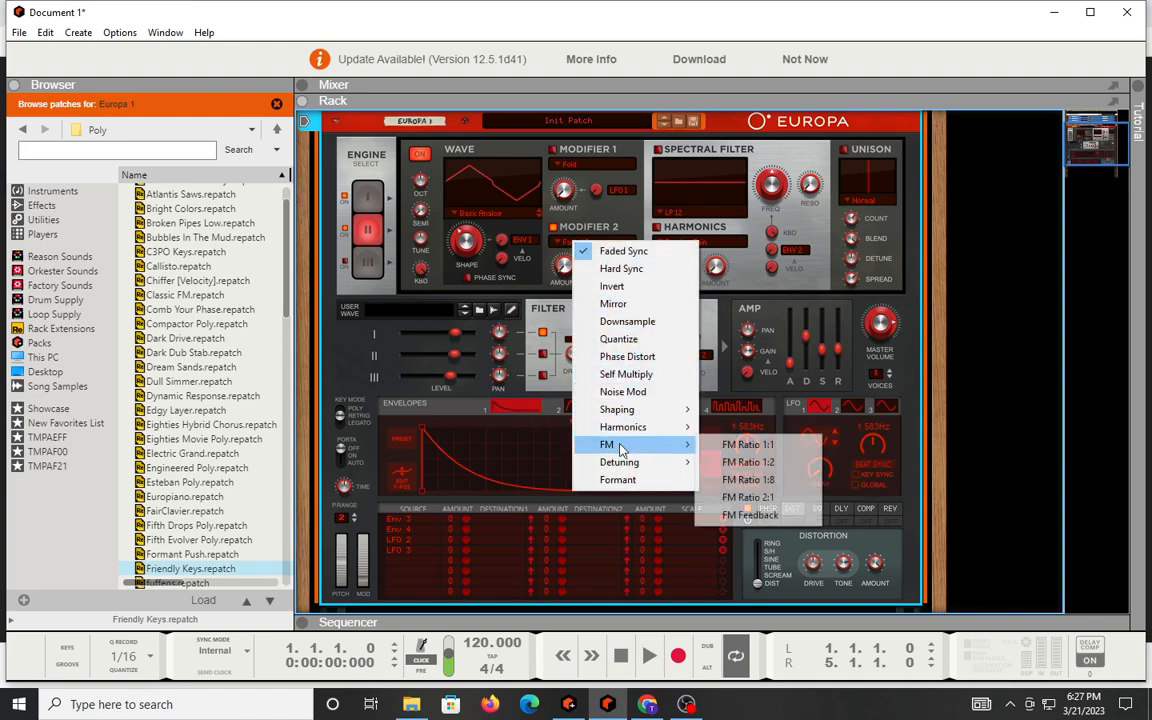
click(745, 445)
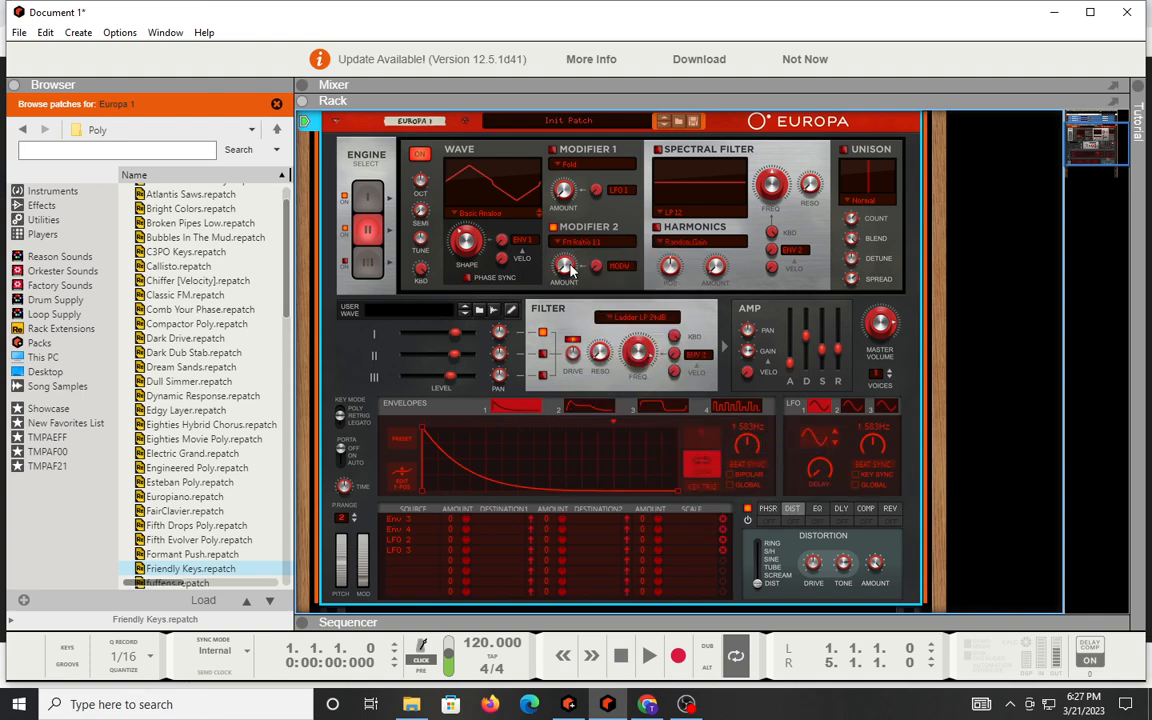
drag(572, 270, 566, 242)
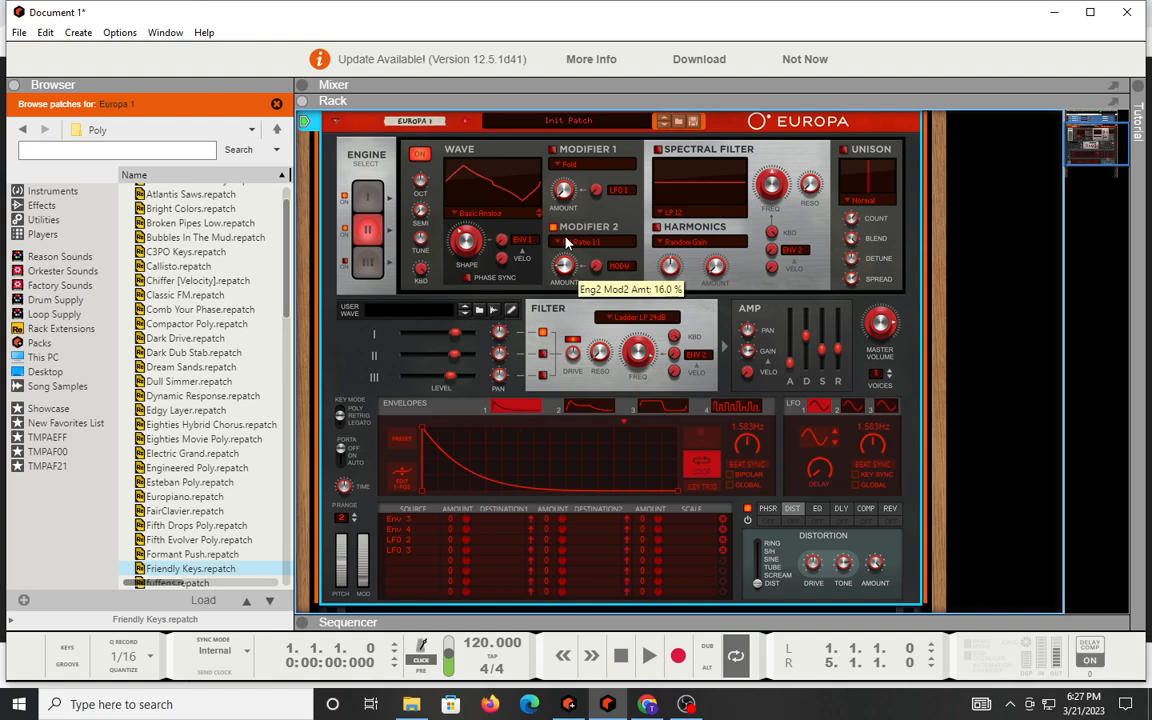
mouse_move(566, 242)
mouse_down()
mouse_move(566, 227)
mouse_move(570, 266)
mouse_move(570, 252)
mouse_up()
drag(564, 264, 563, 258)
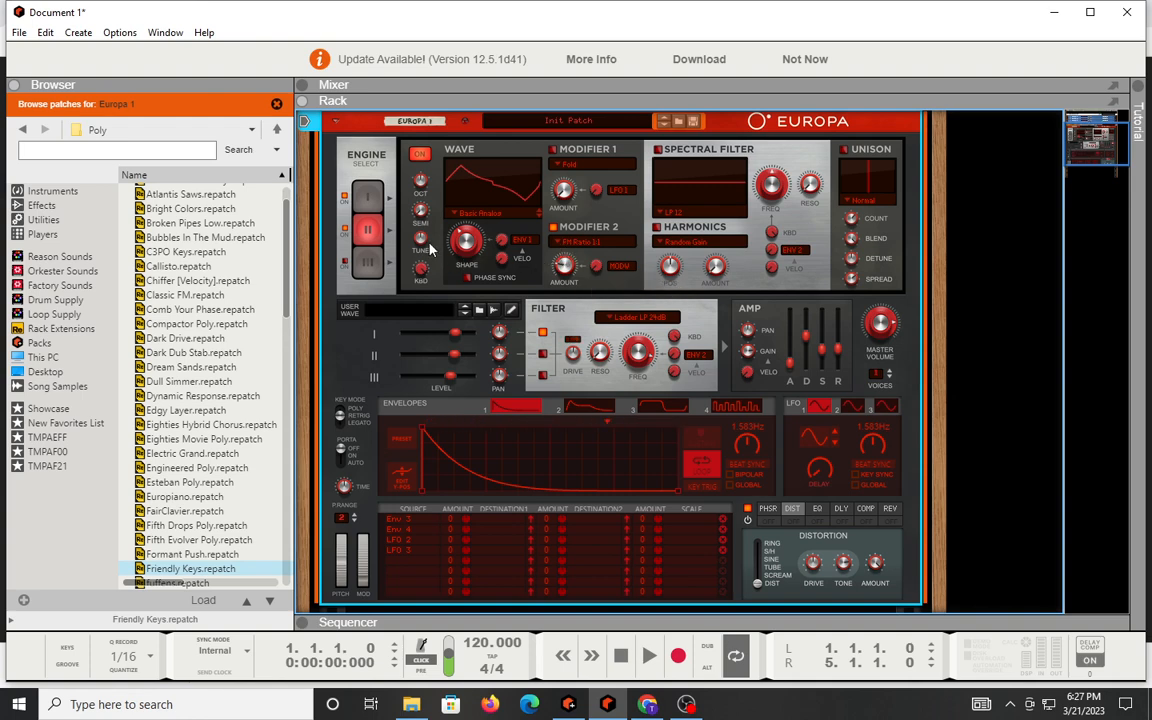
drag(425, 241, 426, 243)
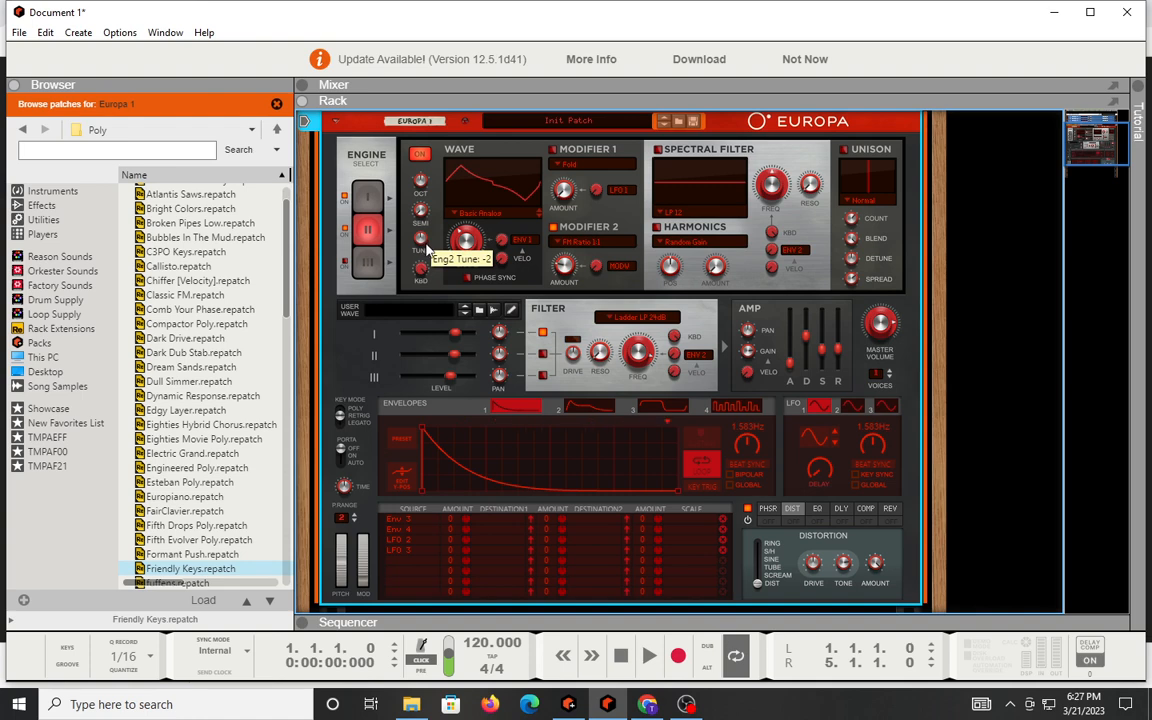
click(370, 200)
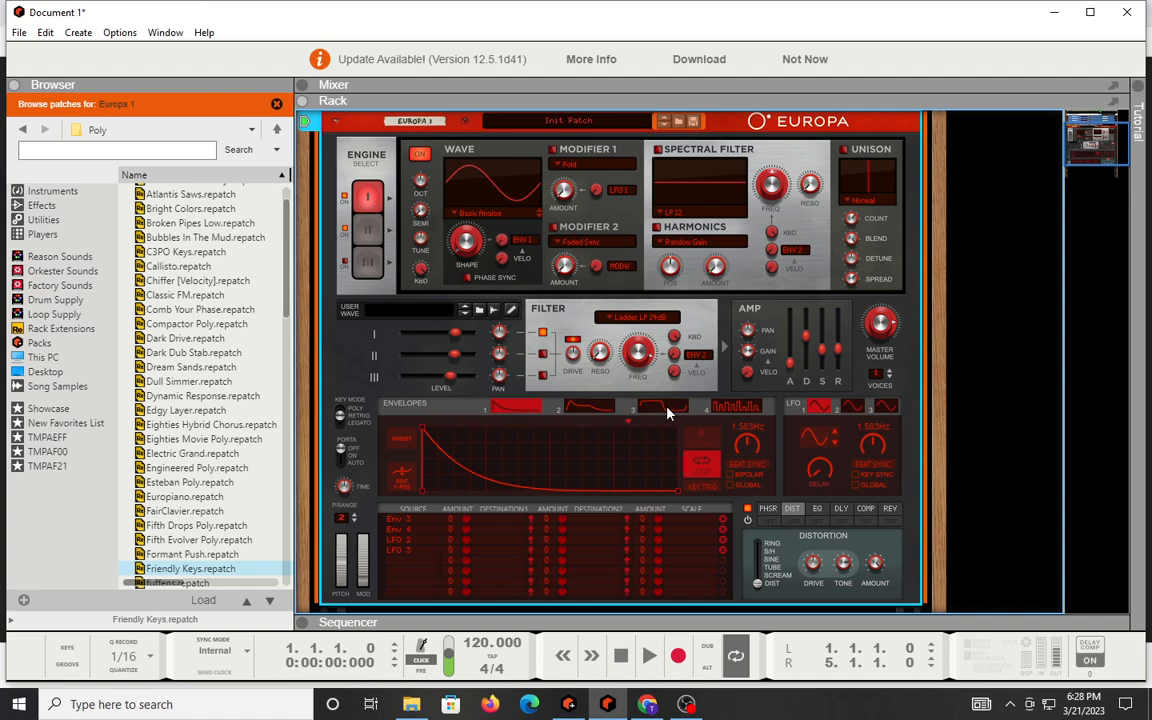
Step: Try the EQ effect with its gain at about -3.4 dB and switch it off again
scroll(760, 406, down, 2)
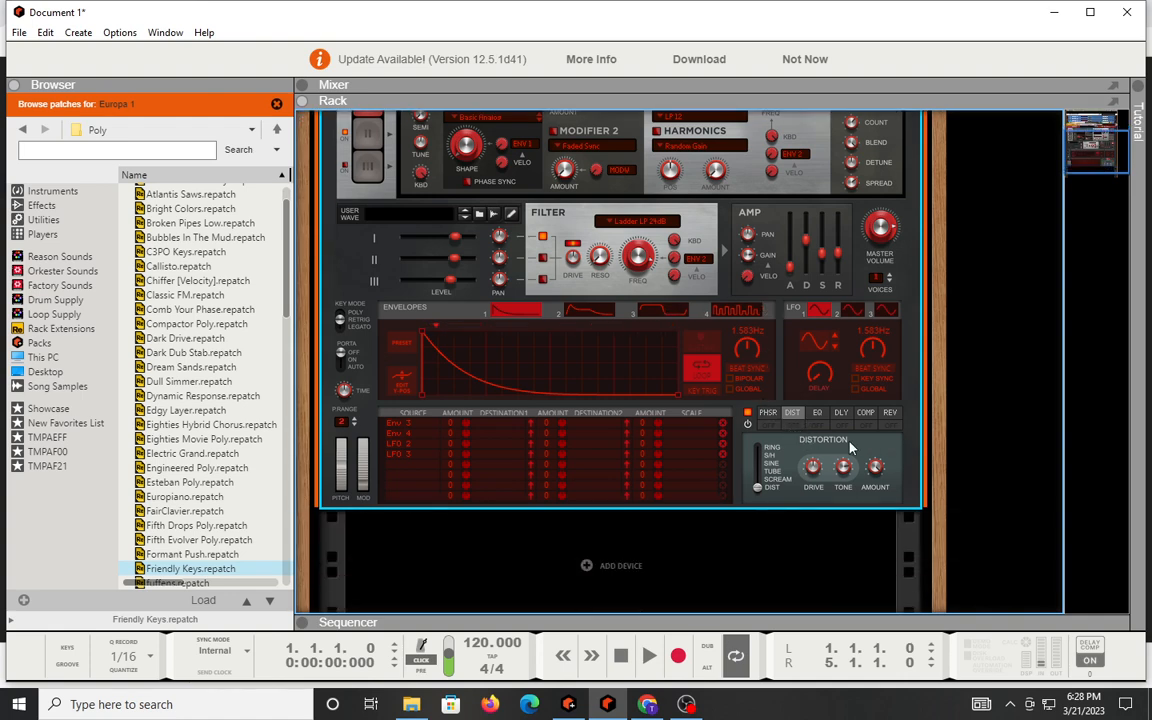
click(821, 427)
click(817, 413)
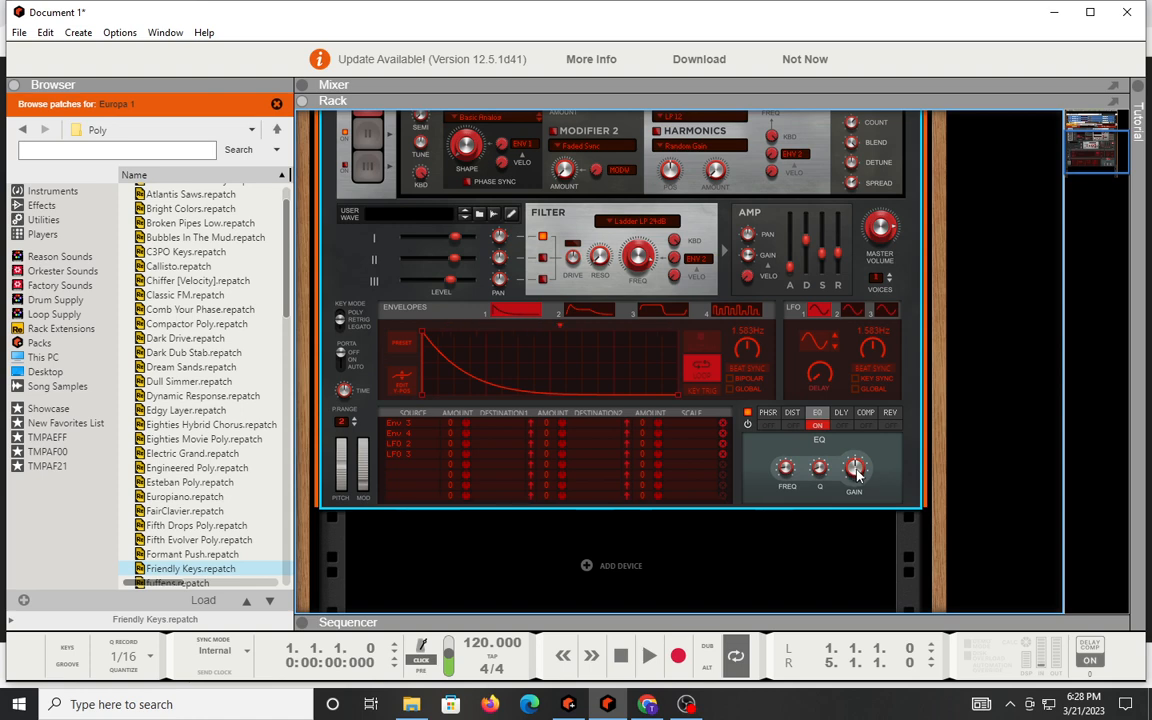
mouse_move(857, 470)
mouse_down()
mouse_move(855, 395)
mouse_move(862, 566)
mouse_move(858, 437)
mouse_move(866, 508)
mouse_move(856, 466)
mouse_up()
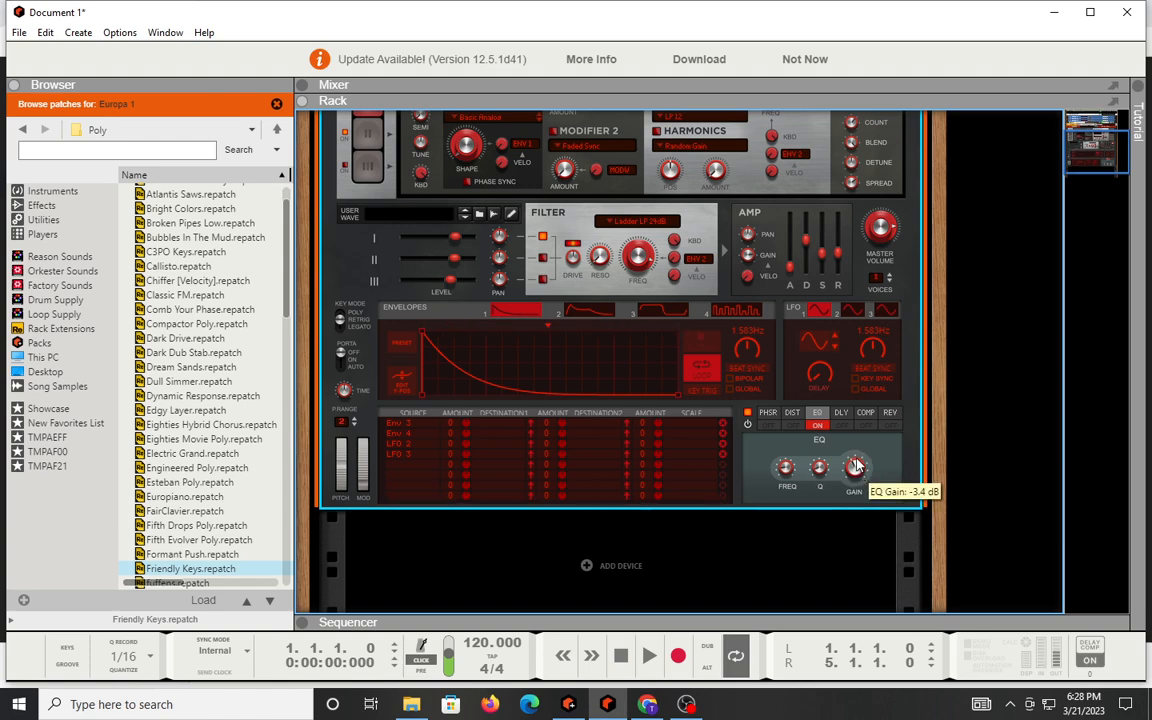
click(818, 426)
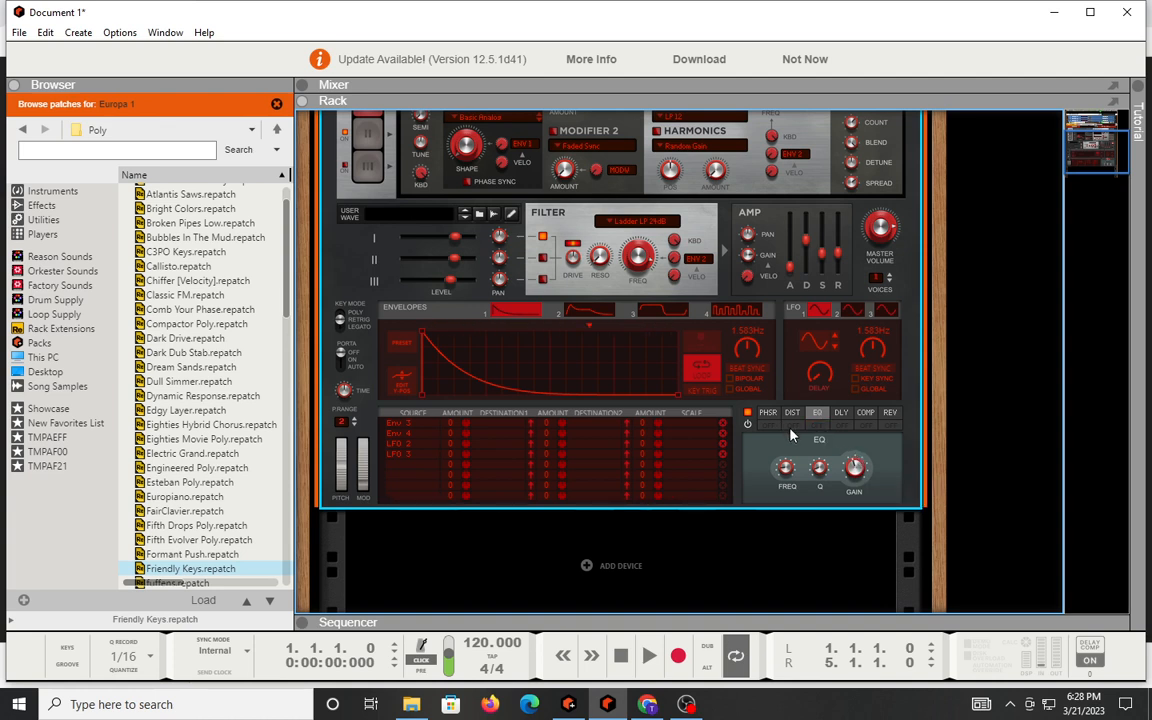
Step: Turn on the Distortion effect, try the S/H type while adjusting amount, drive and tone, and change the type to Dist
click(792, 418)
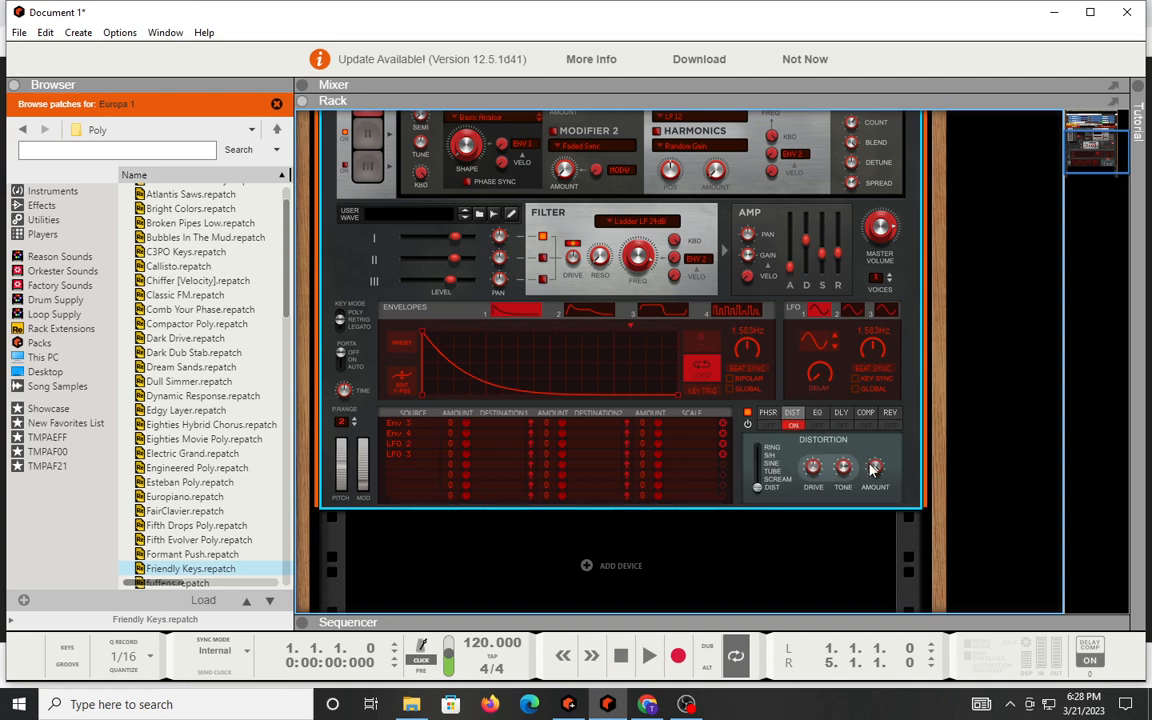
click(759, 457)
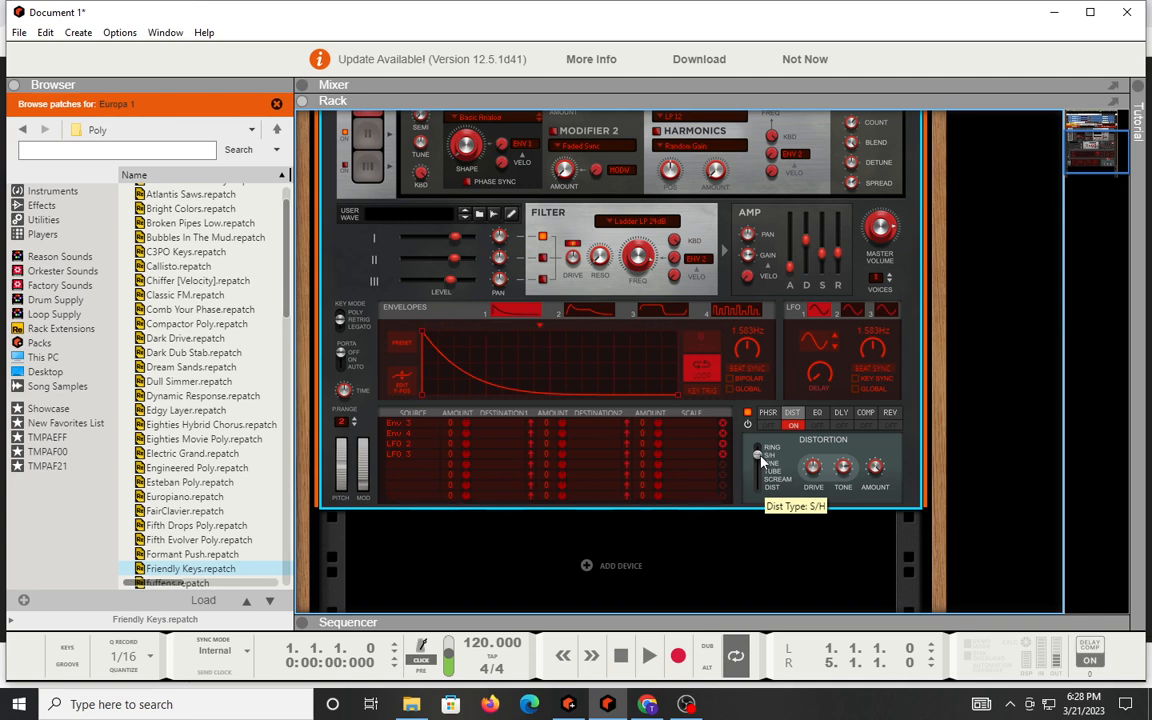
drag(875, 474, 893, 650)
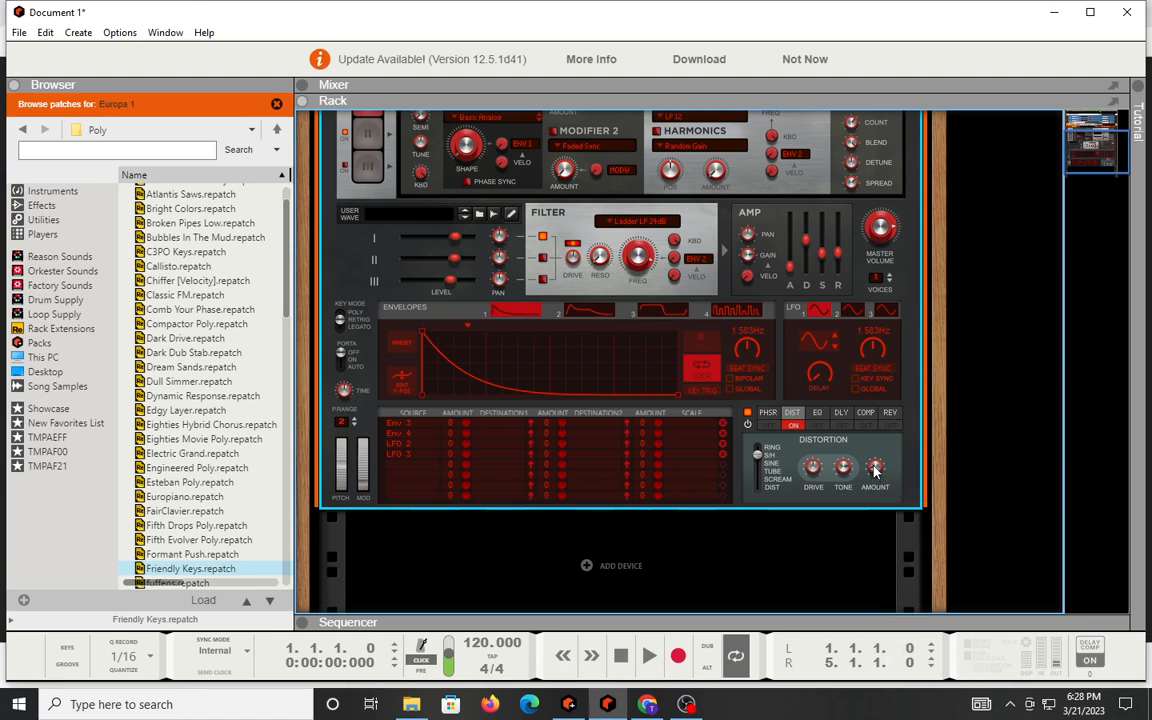
drag(812, 472, 834, 555)
drag(845, 470, 835, 428)
drag(758, 458, 767, 487)
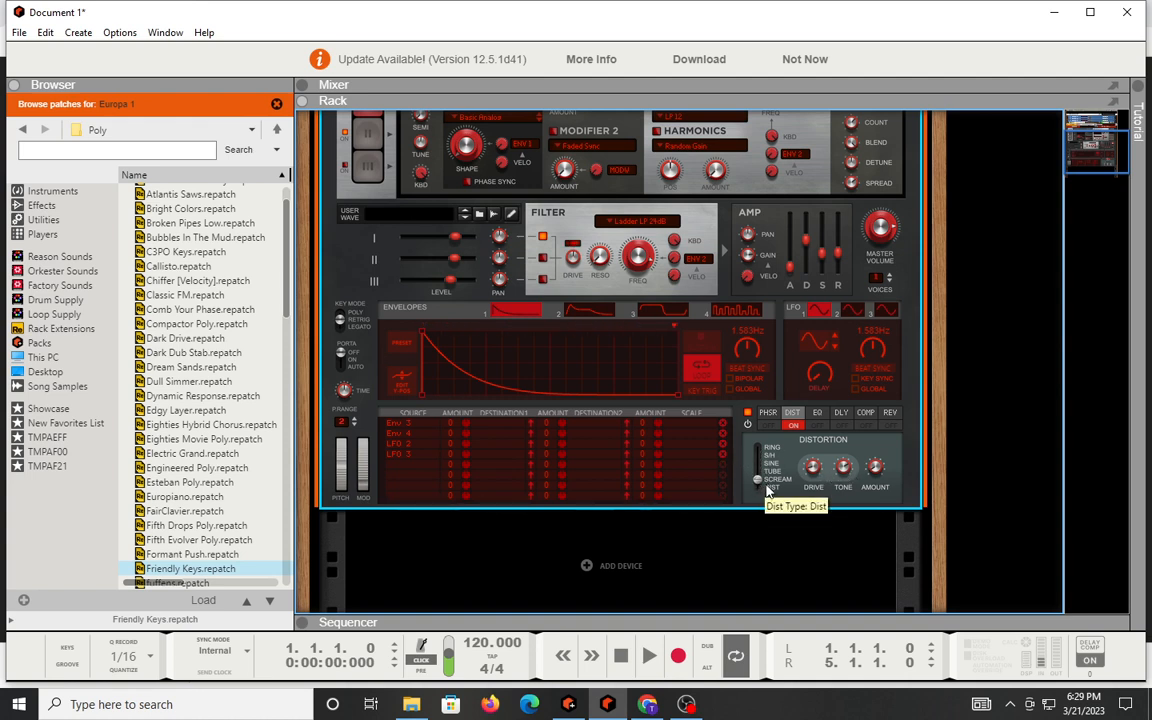
Step: Try the built-in distortion with adjusted amount and drive, and replace it with a Scream 4 Distortion device below Europa
drag(883, 480, 883, 446)
drag(818, 470, 842, 377)
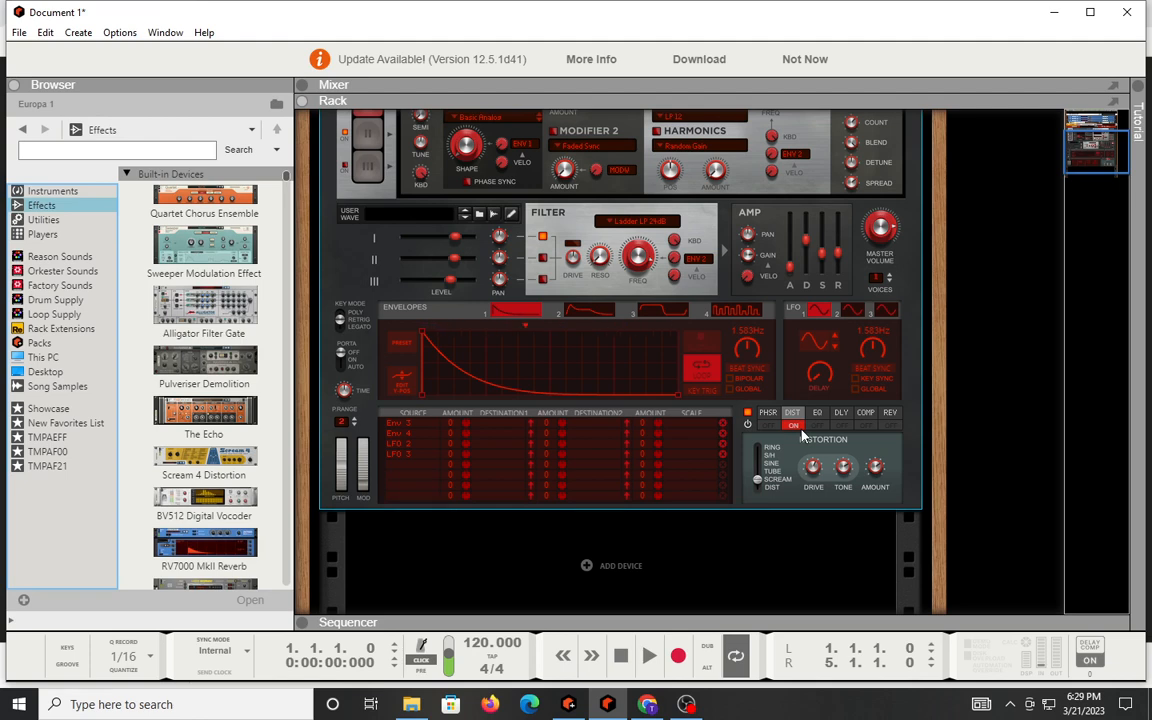
drag(172, 462, 405, 555)
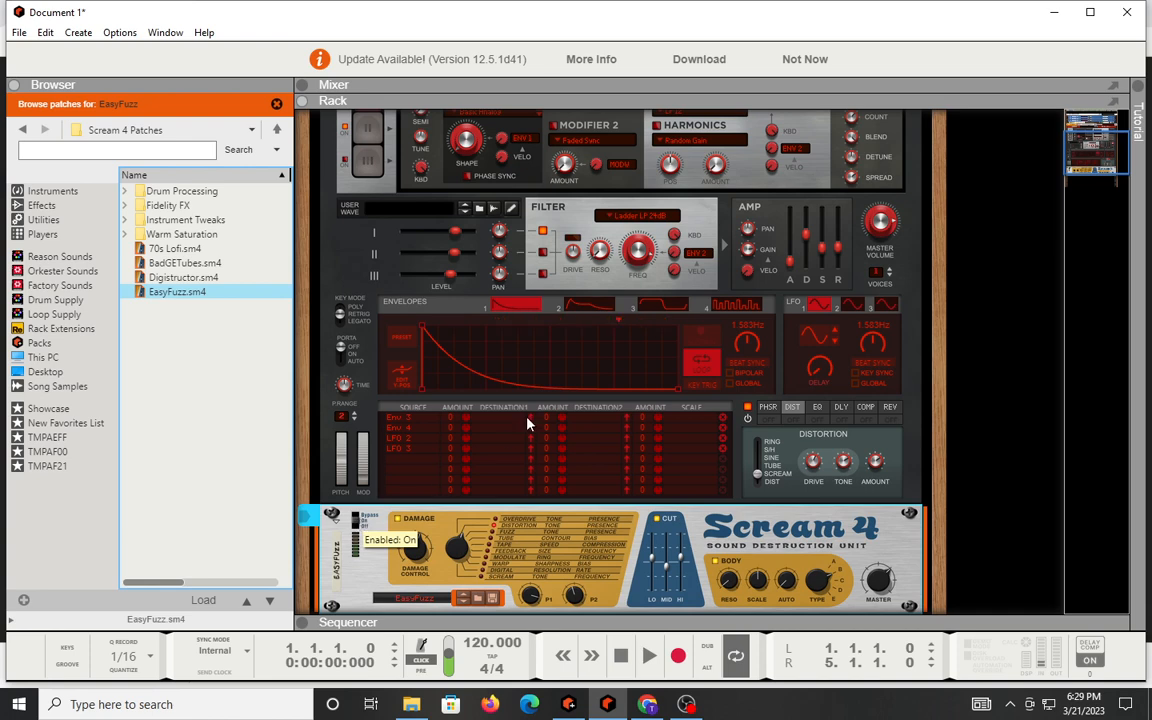
Step: Enable the high-pass filter in the Europa 1 mix channel's Spectrum EQ at about 56 Hz and close the EQ window
scroll(530, 415, up, 5)
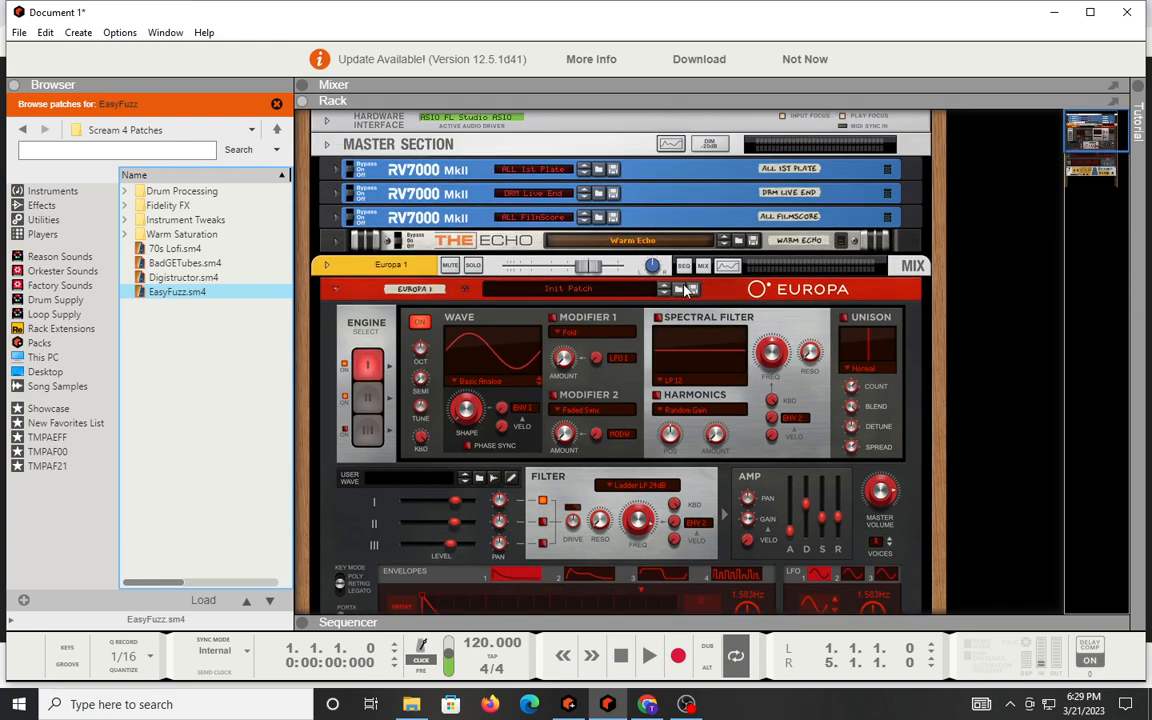
click(727, 265)
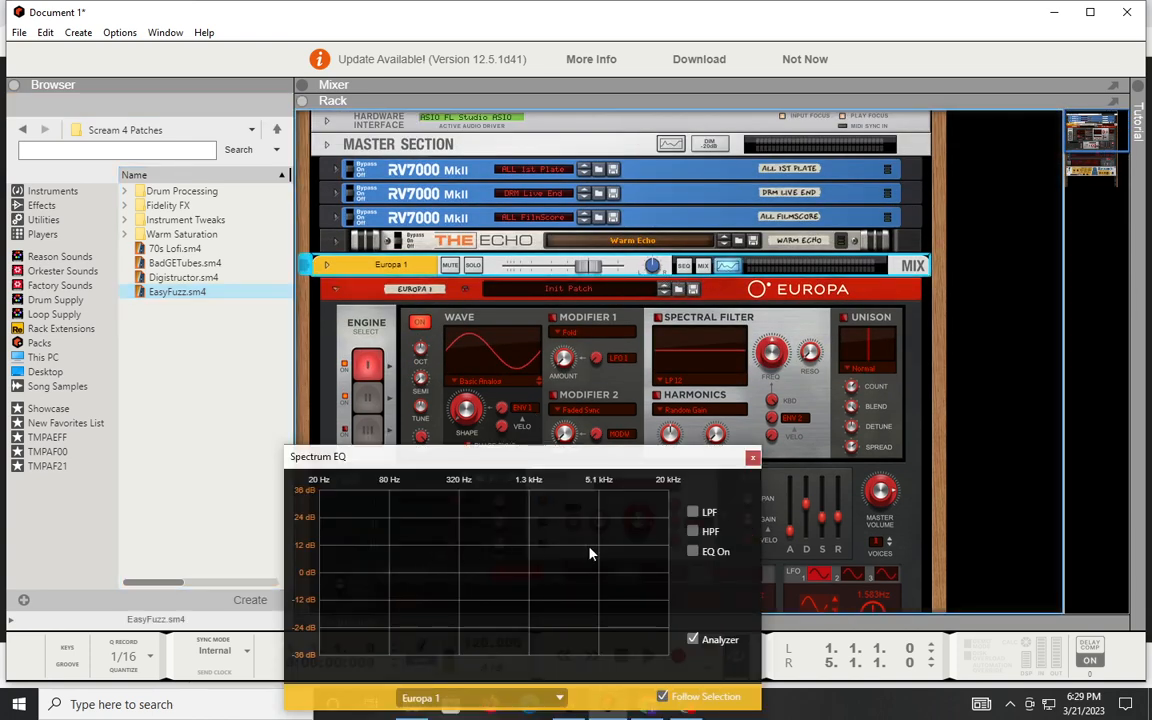
click(690, 532)
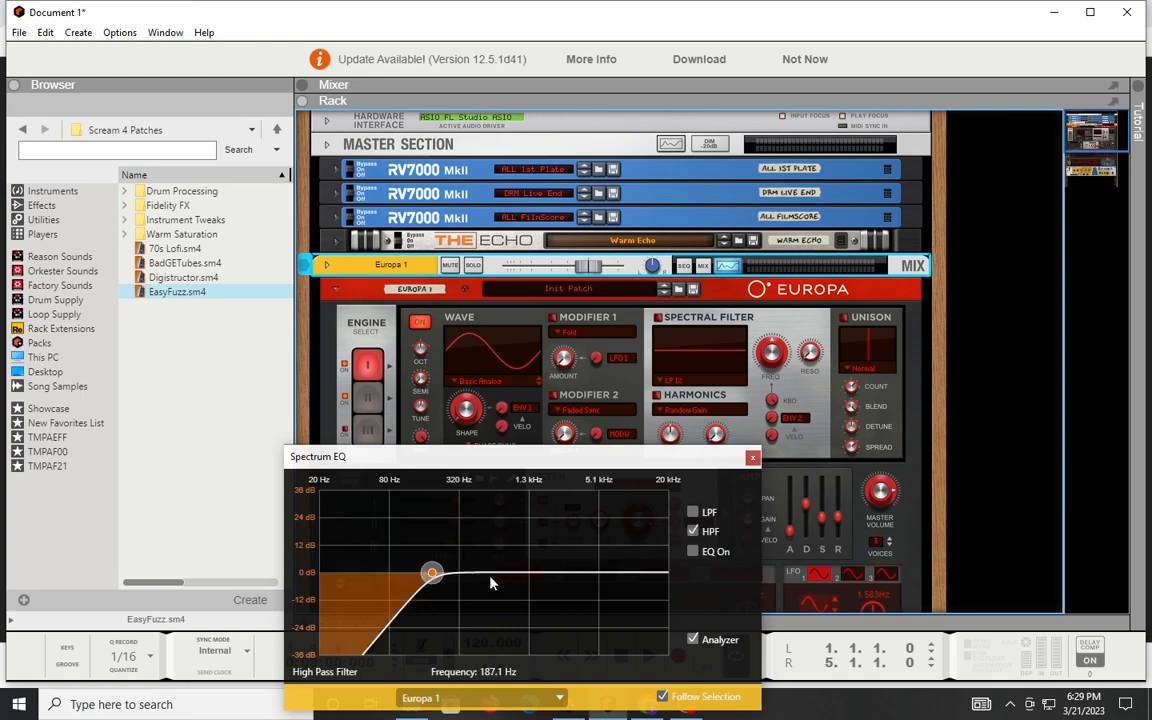
drag(431, 573, 370, 576)
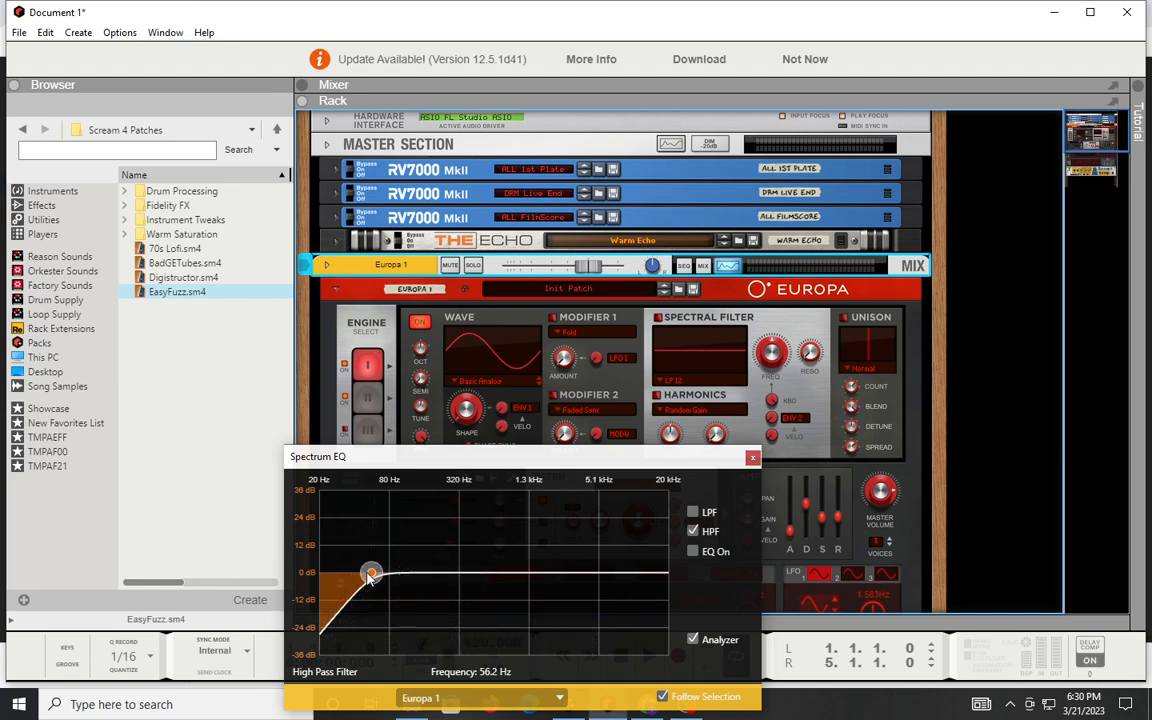
click(753, 458)
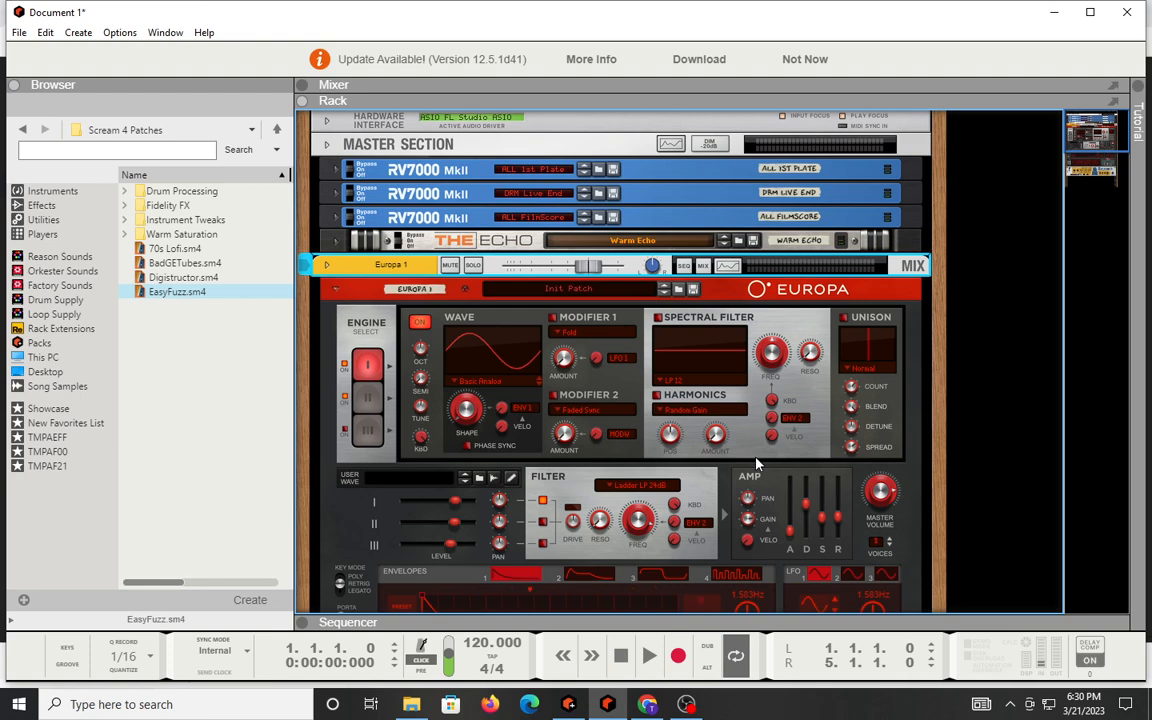
scroll(787, 341, down, 3)
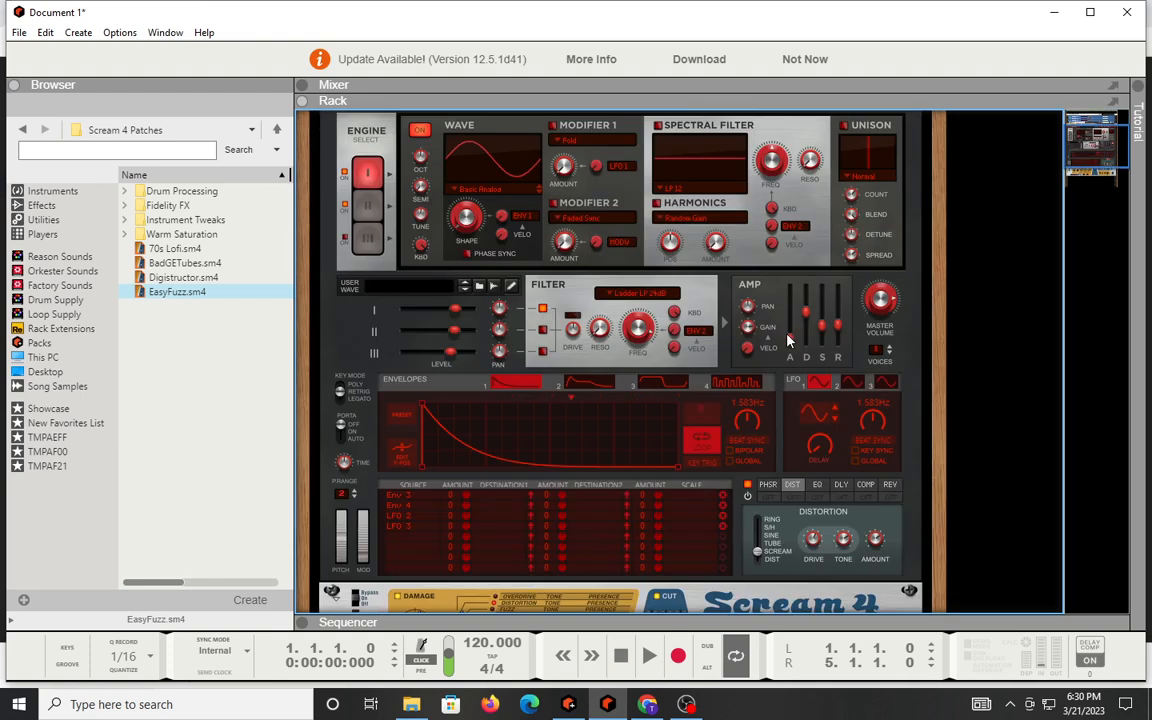